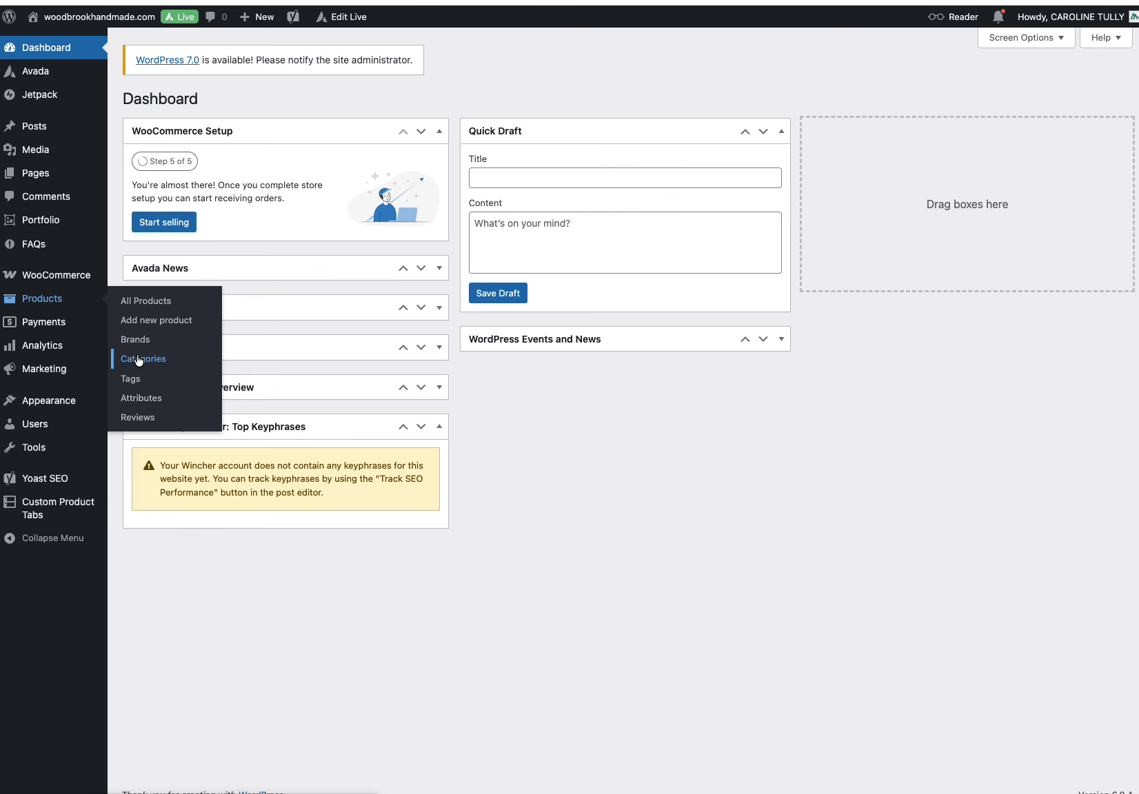
# Step: Open the product categories page and review the add new category form fields
pyautogui.click(135, 357)
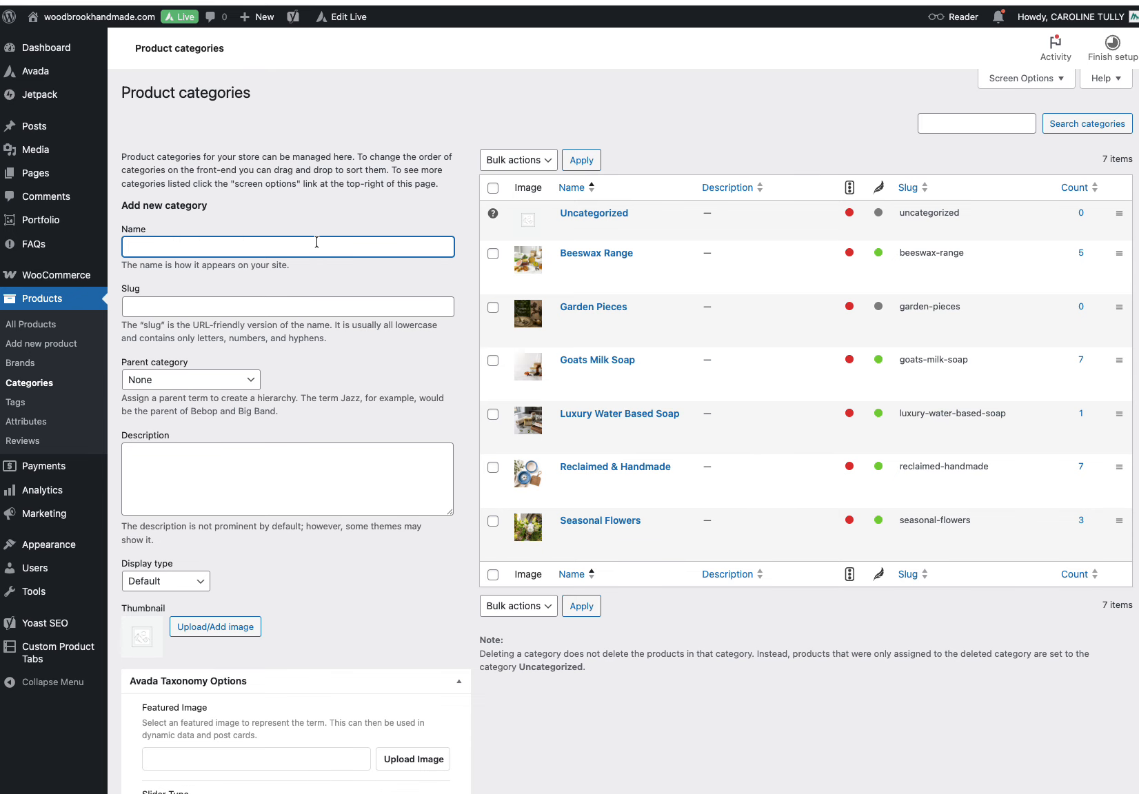
pyautogui.scroll(-5, 328, 338)
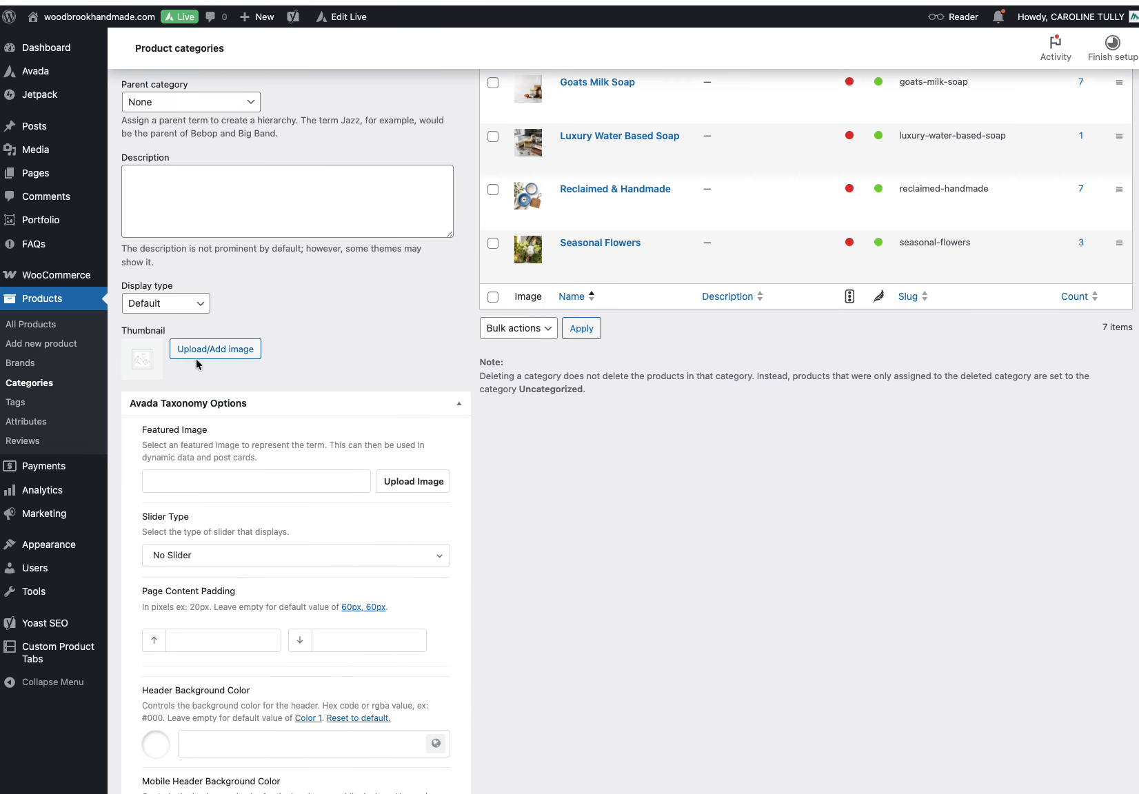
pyautogui.scroll(-10, 261, 358)
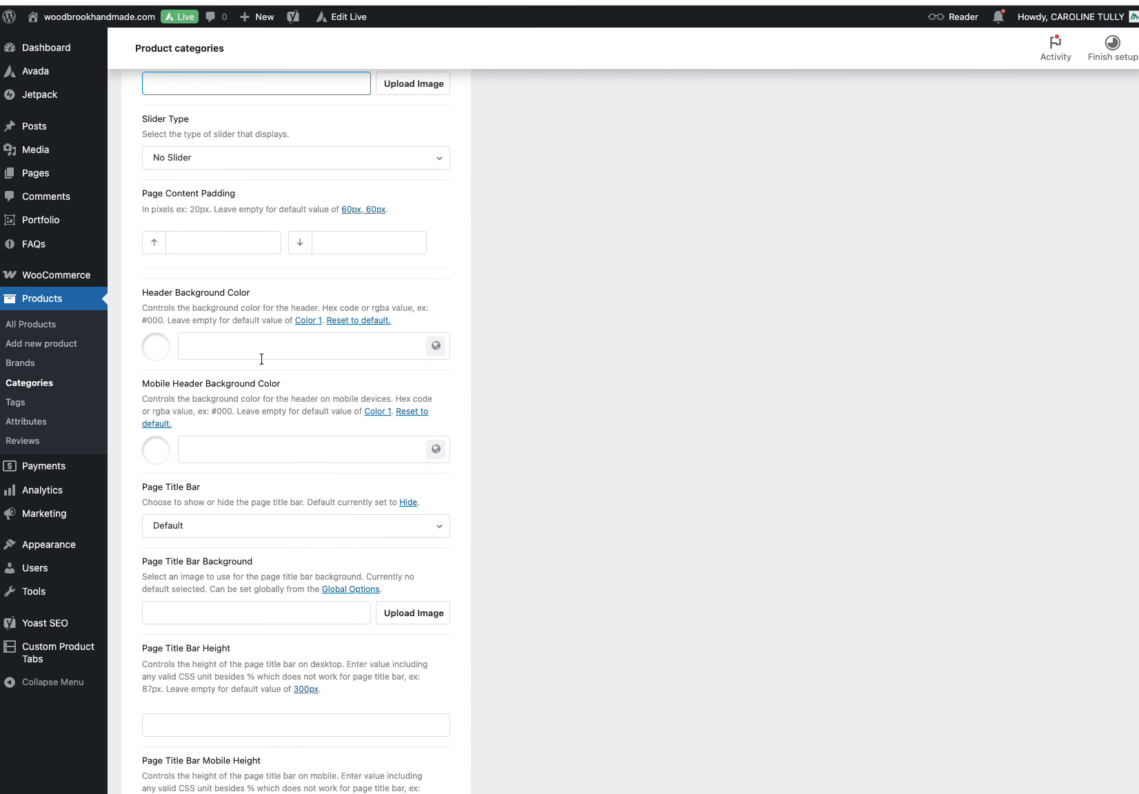
pyautogui.scroll(10, 336, 474)
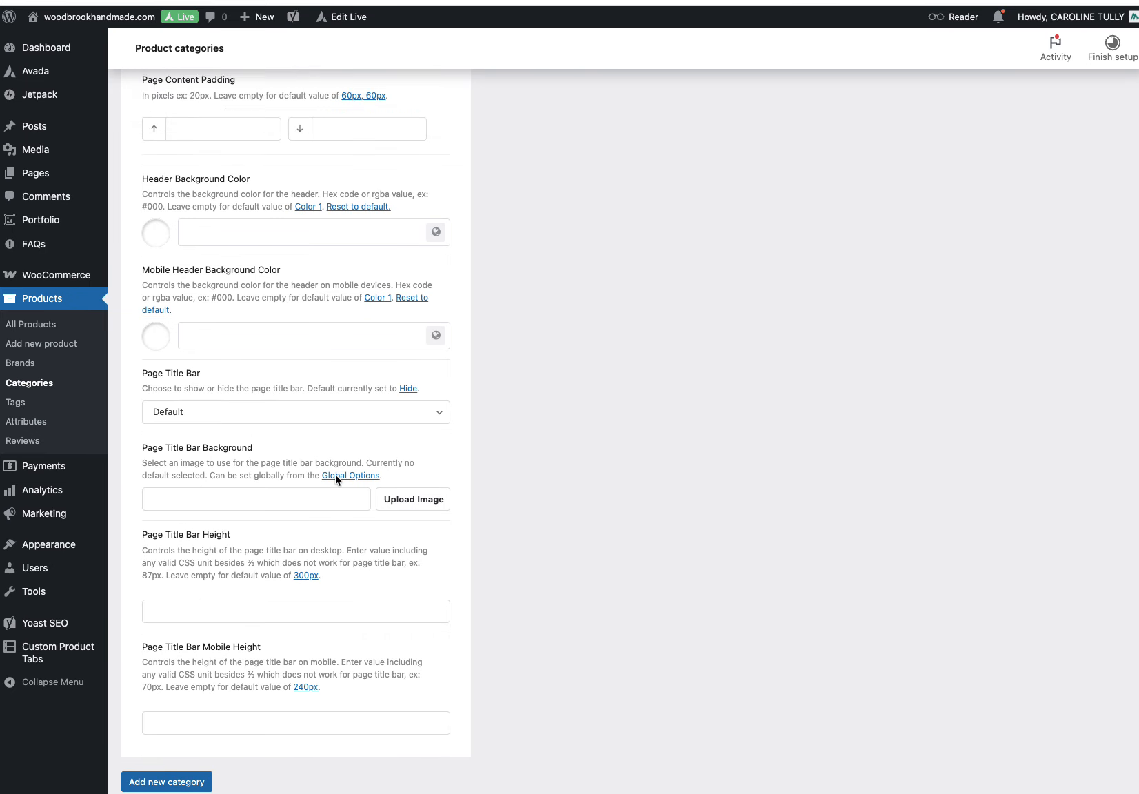
pyautogui.scroll(3, 336, 475)
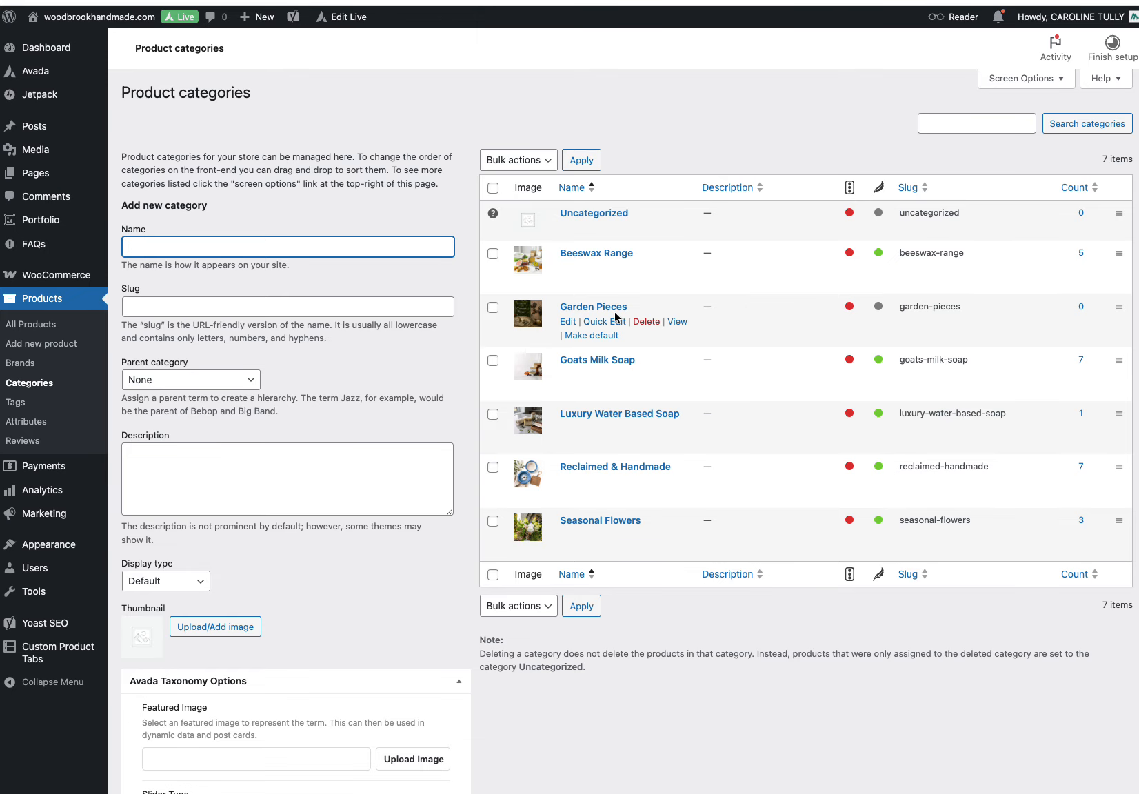
# Step: Open the Garden Pieces category for editing, review its settings, and return to the categories list
pyautogui.click(569, 324)
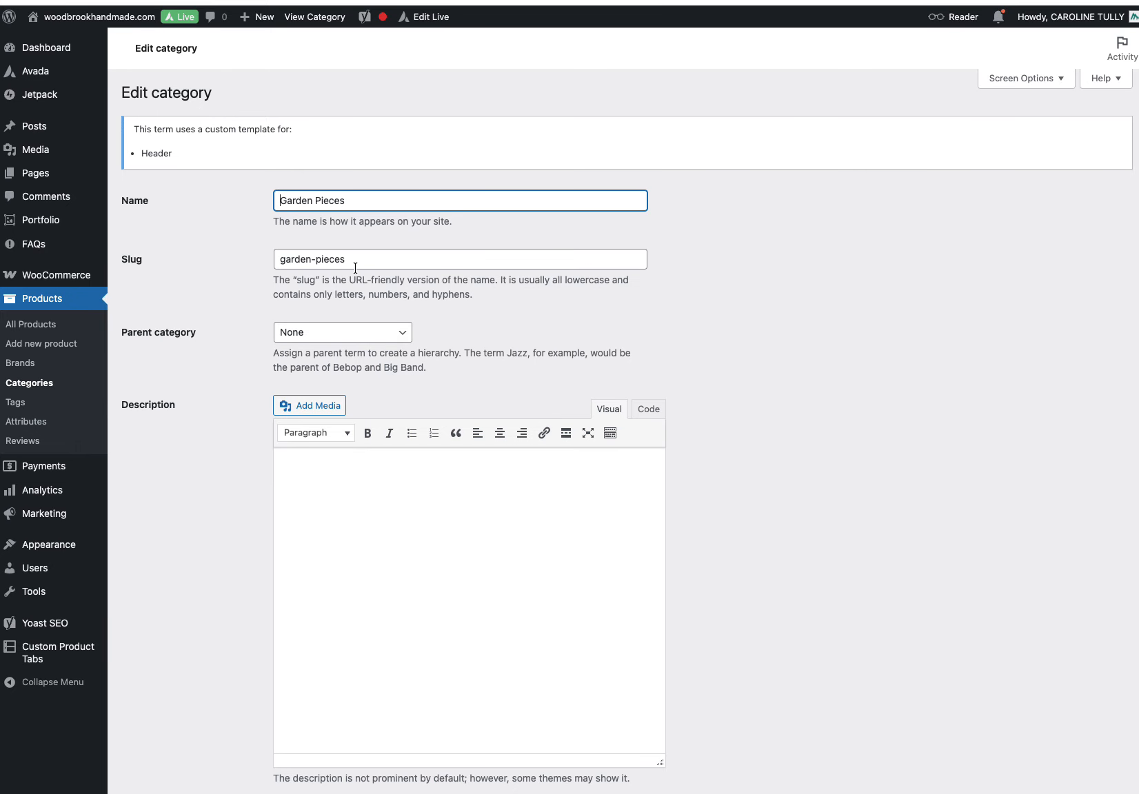
pyautogui.scroll(-7, 355, 268)
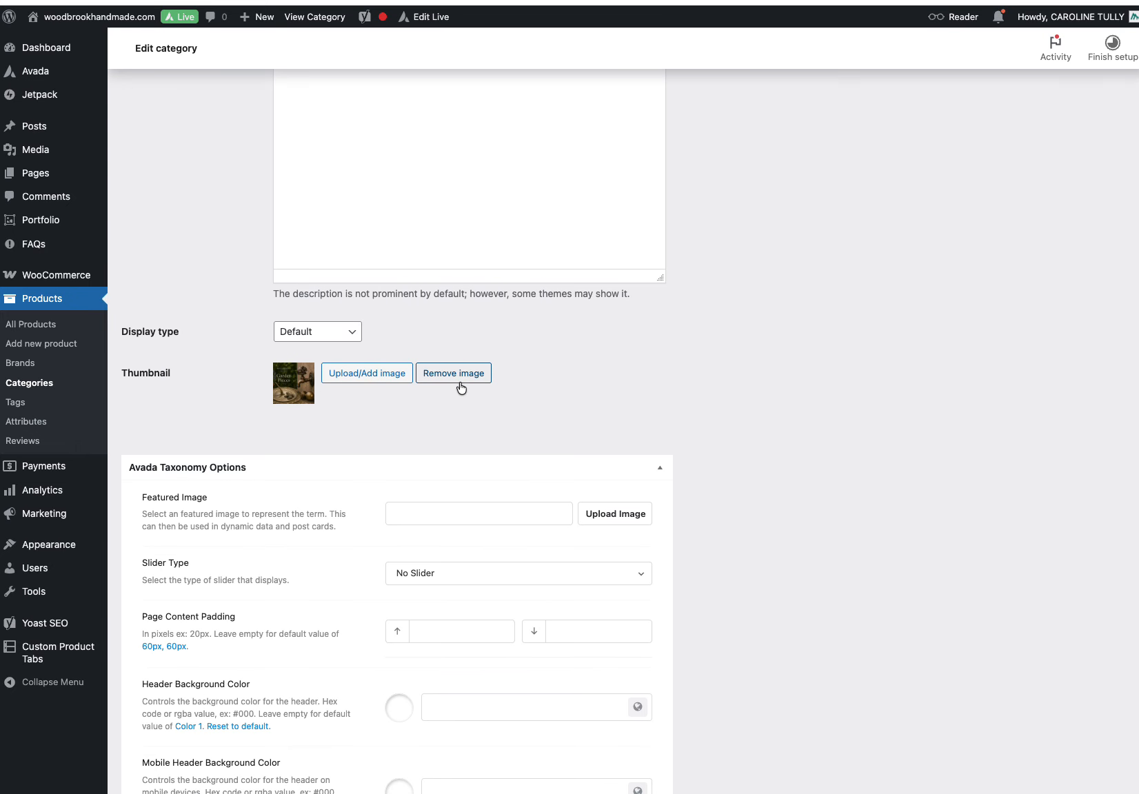
pyautogui.scroll(-13, 460, 345)
pyautogui.scroll(-5, 292, 641)
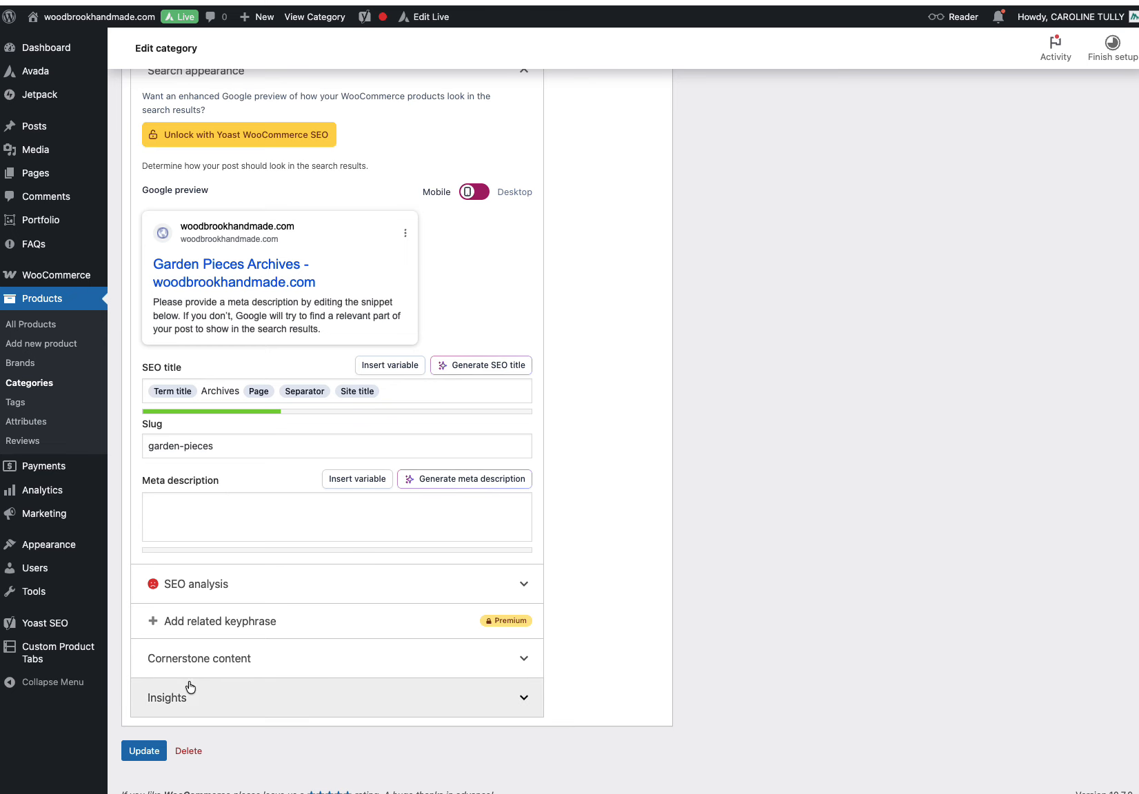
pyautogui.click(29, 385)
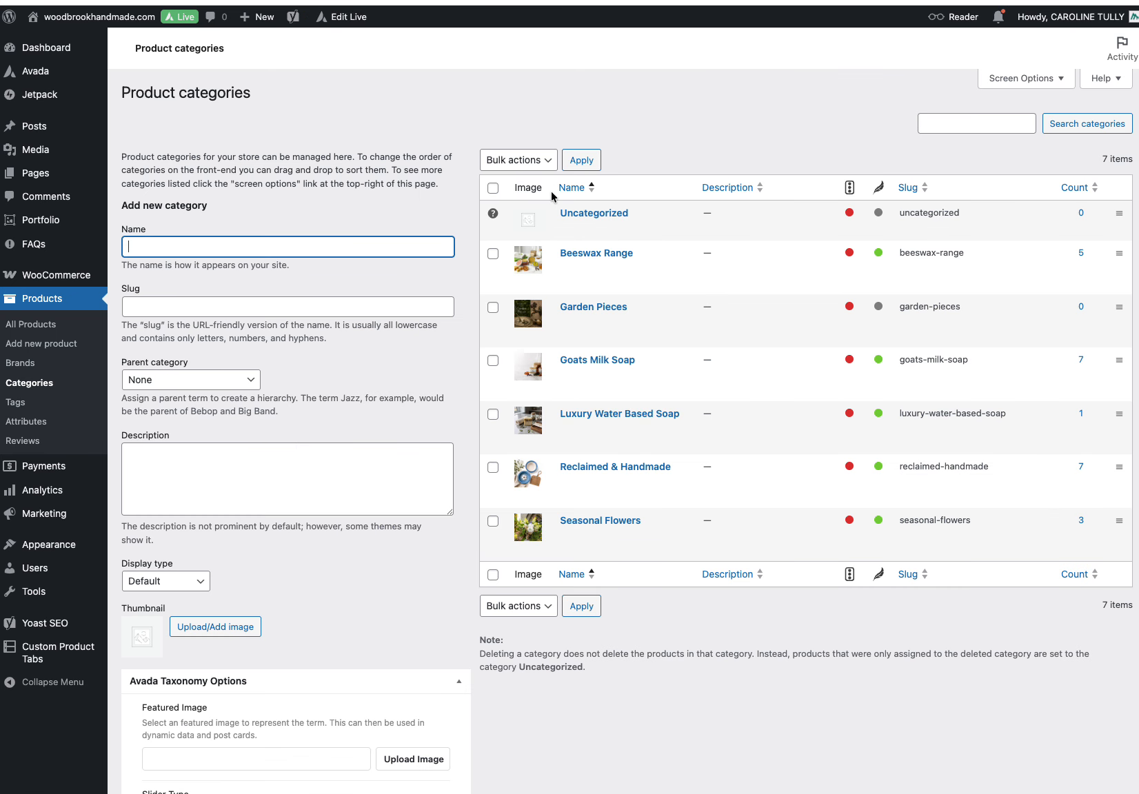
# Step: Open Avada Layouts and review the existing category layouts and their assigned sections
pyautogui.moveTo(62, 77)
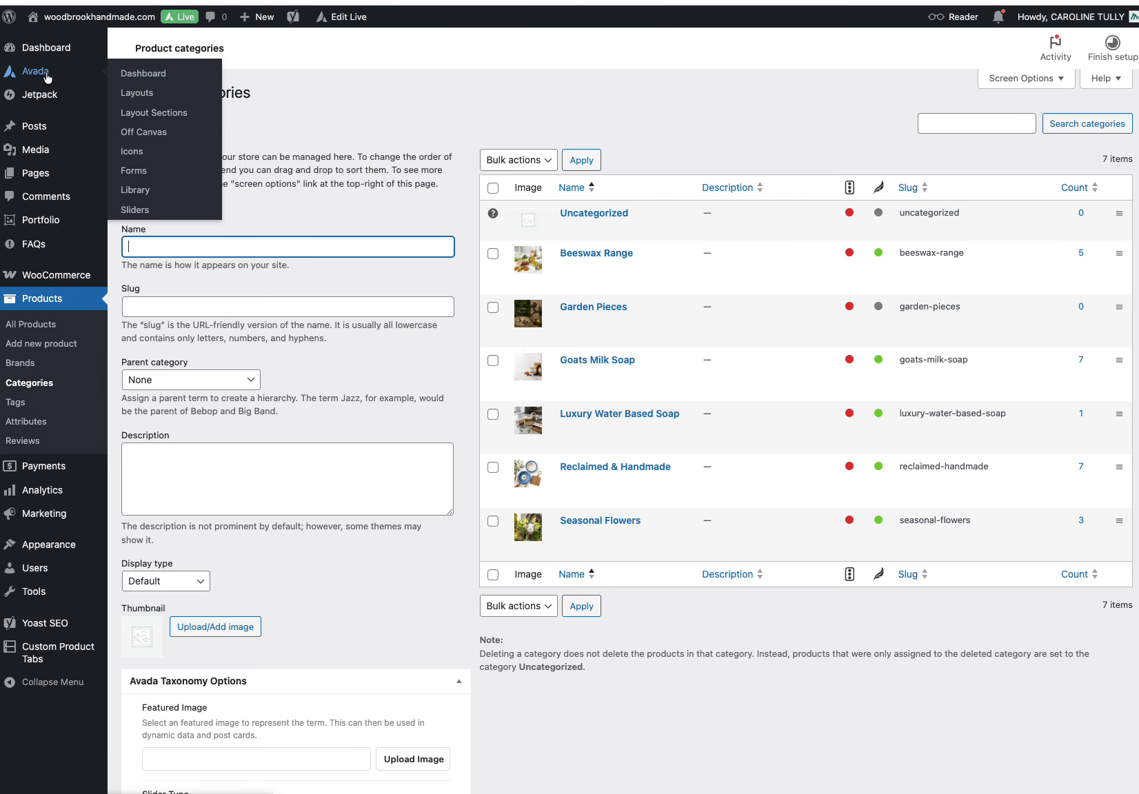
pyautogui.click(141, 96)
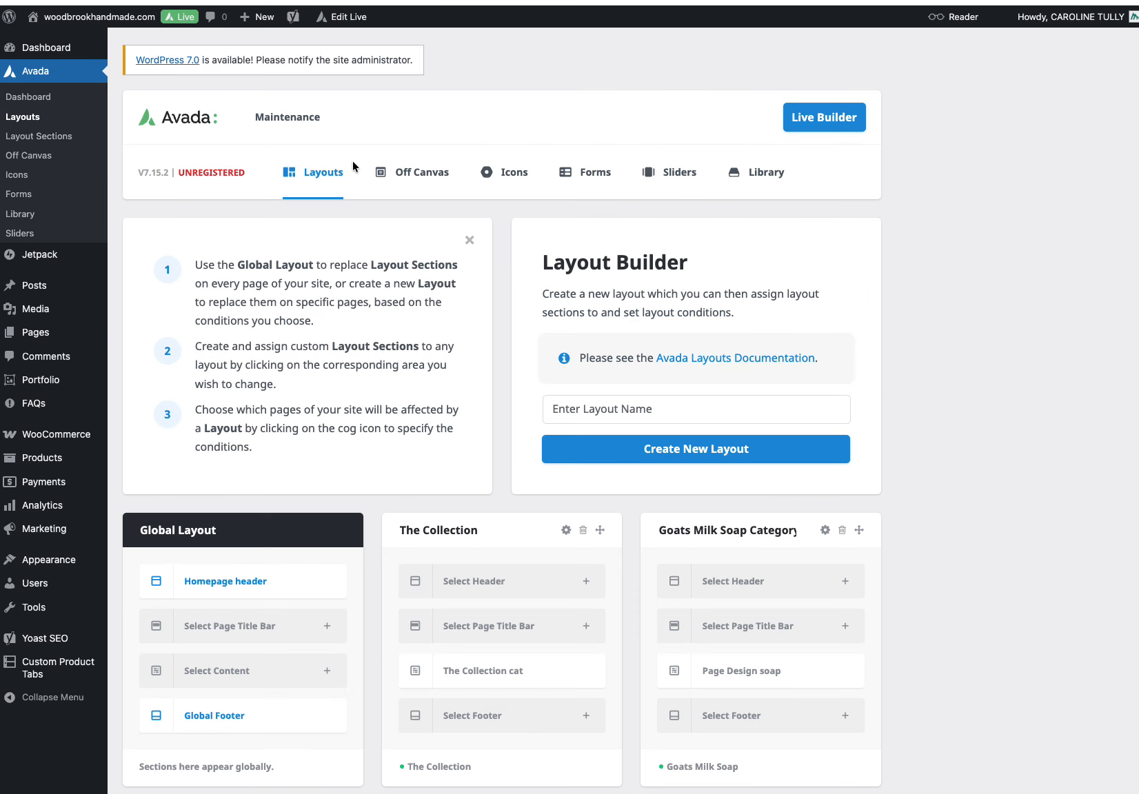
pyautogui.scroll(-5, 373, 286)
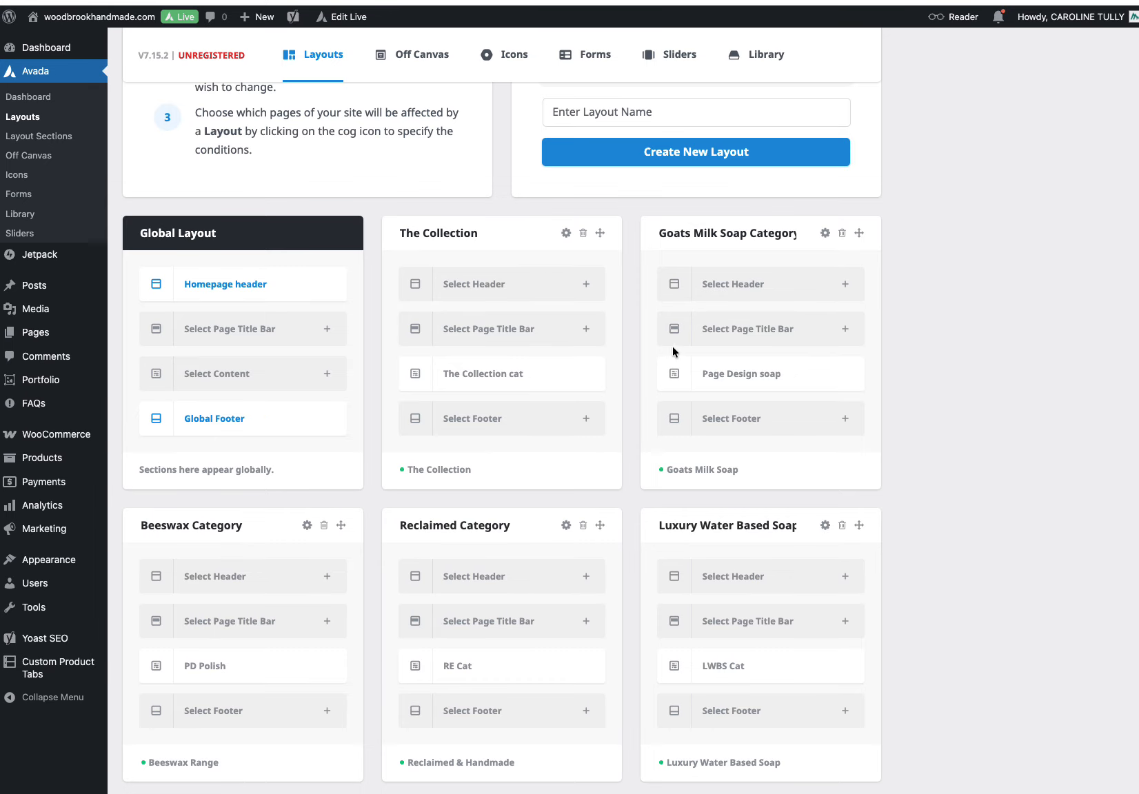
pyautogui.scroll(-3, 688, 440)
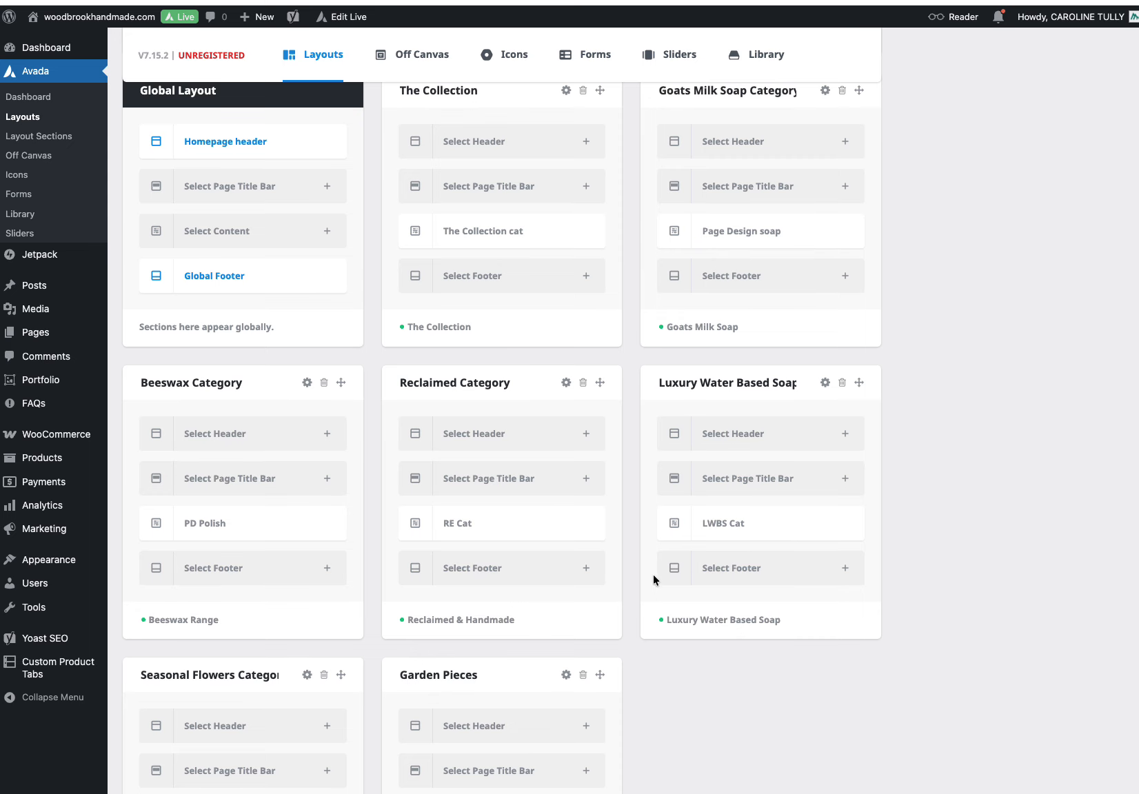
pyautogui.scroll(-4, 643, 428)
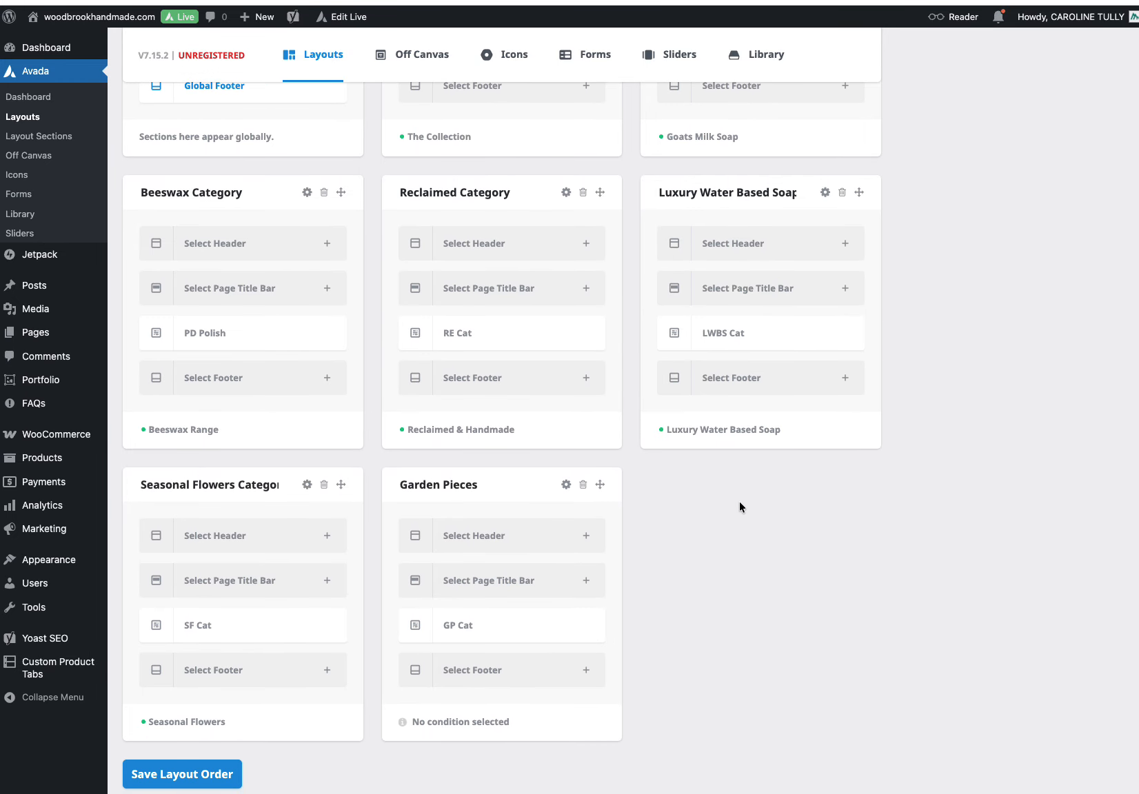
pyautogui.scroll(4, 740, 502)
pyautogui.scroll(-3, 738, 455)
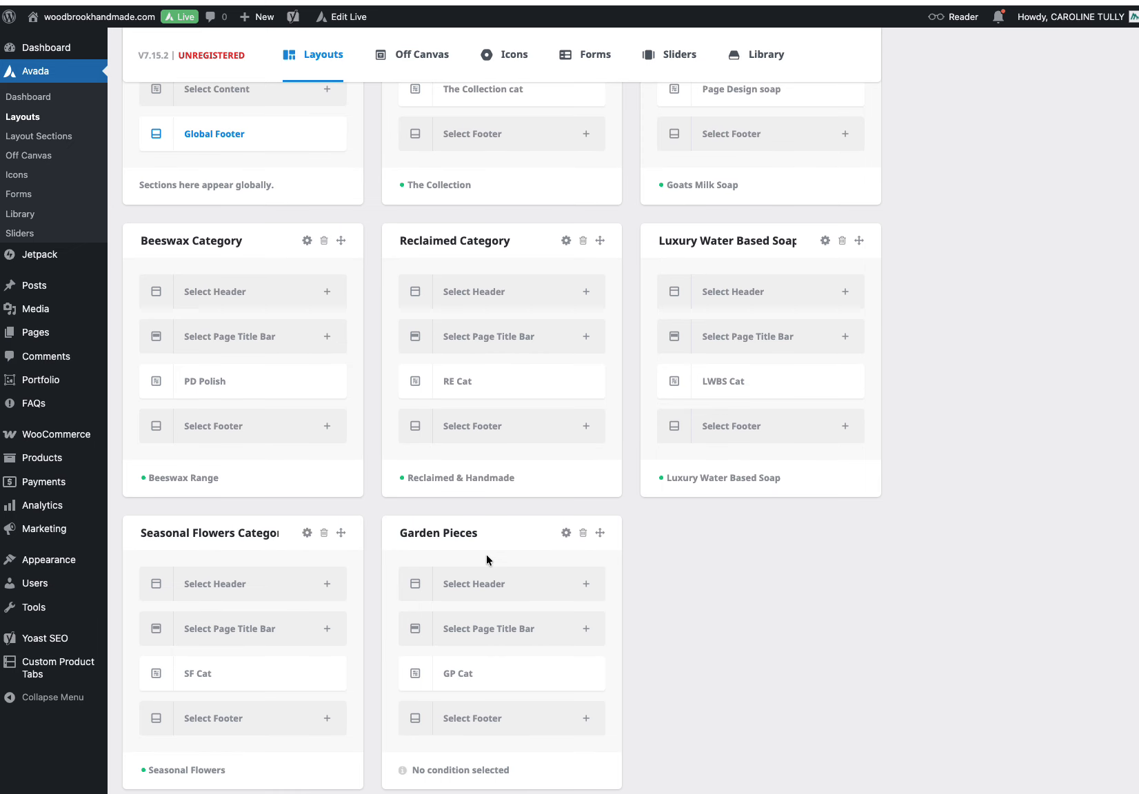
pyautogui.scroll(9, 486, 555)
pyautogui.scroll(2, 488, 560)
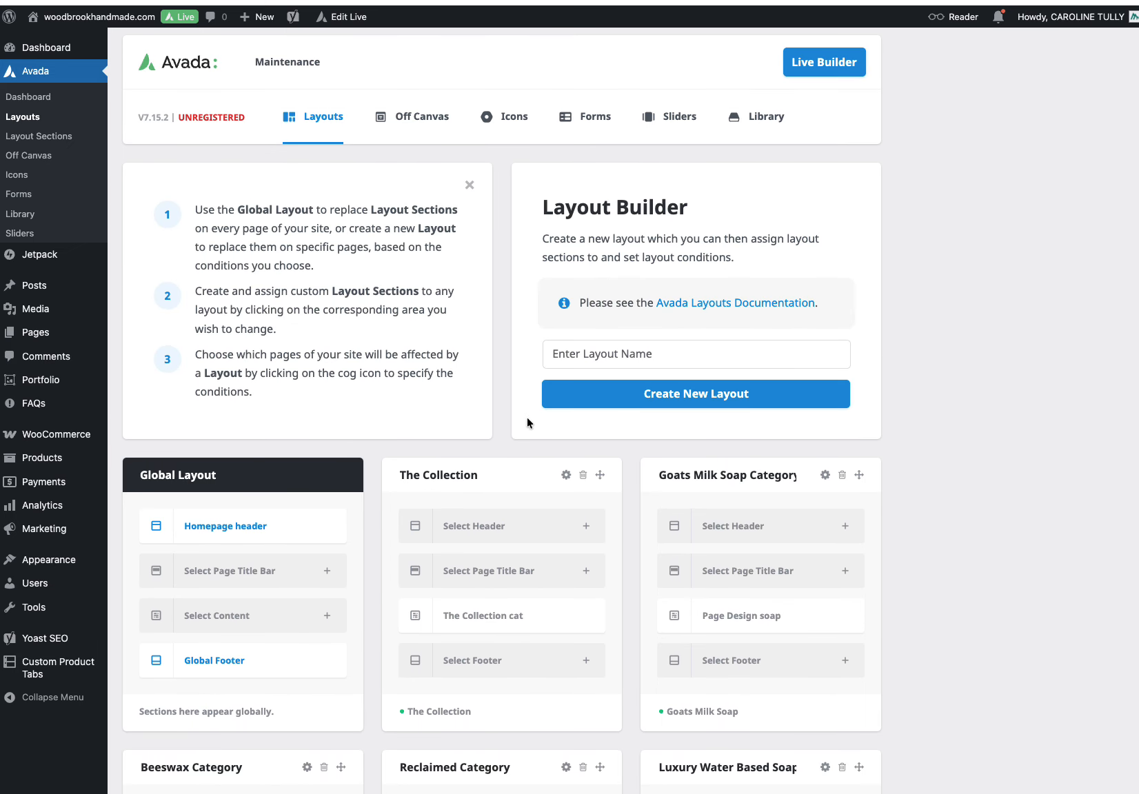
pyautogui.click(581, 355)
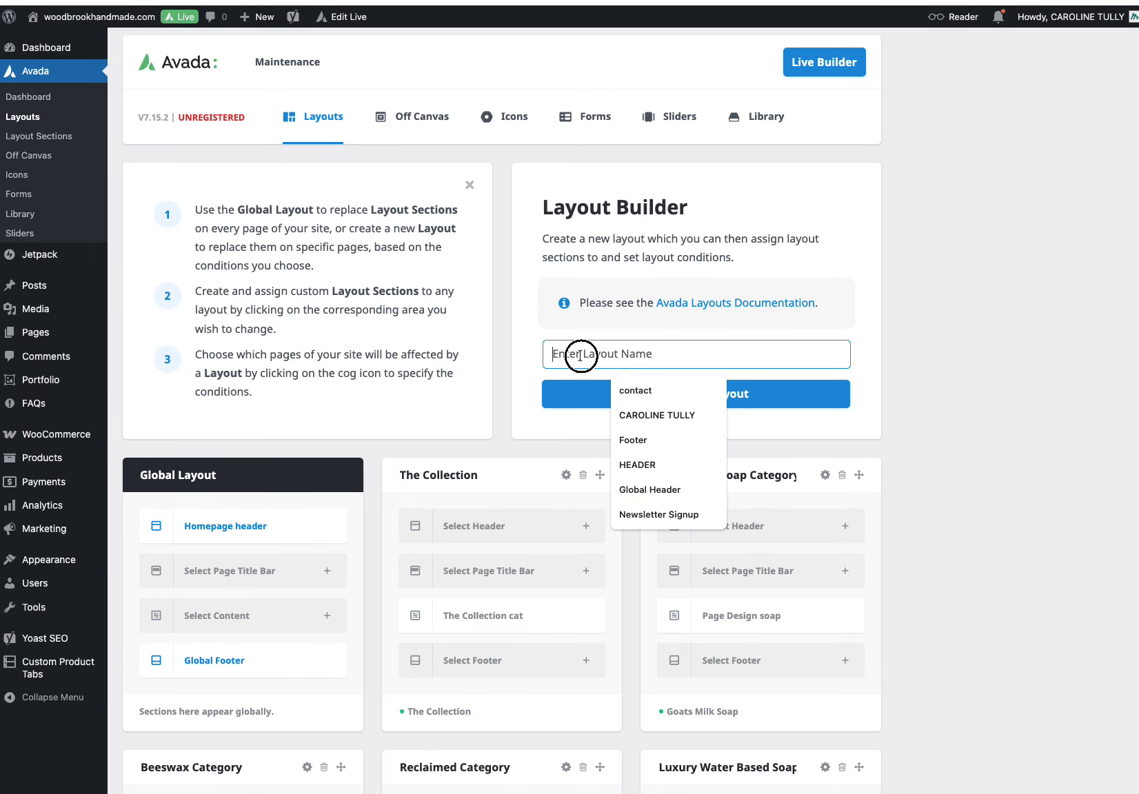
pyautogui.click(810, 438)
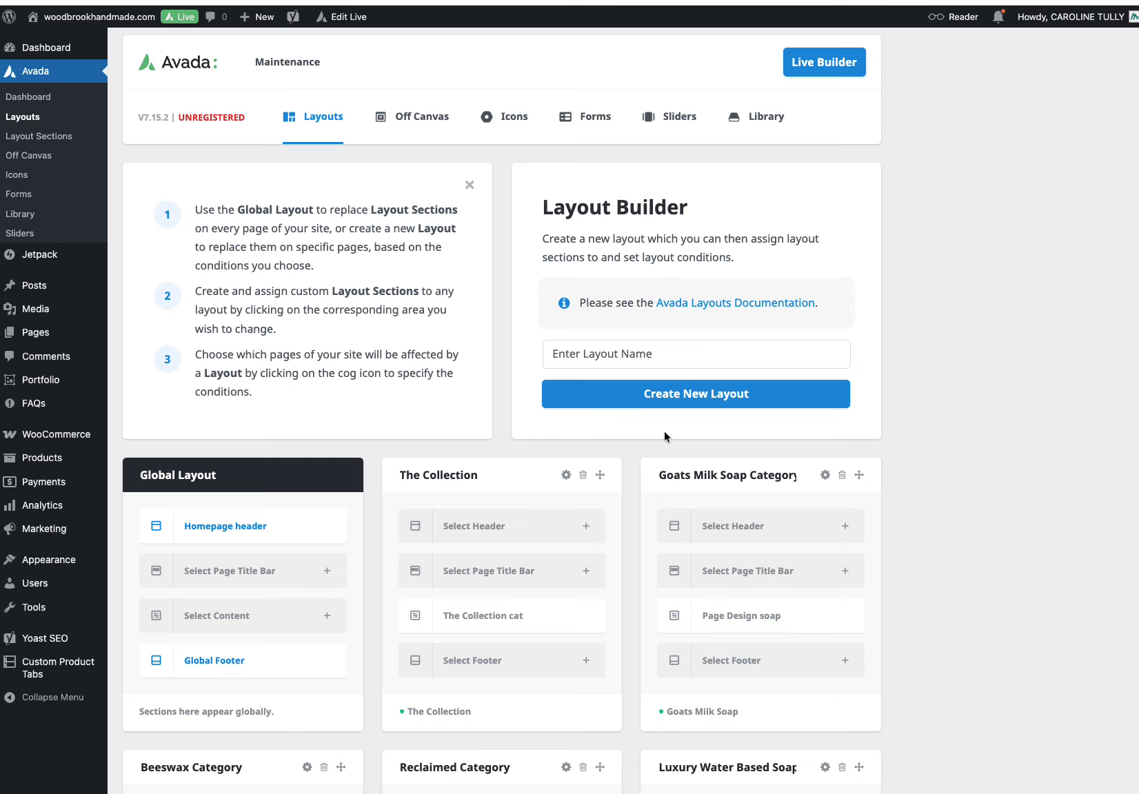
pyautogui.scroll(-9, 664, 431)
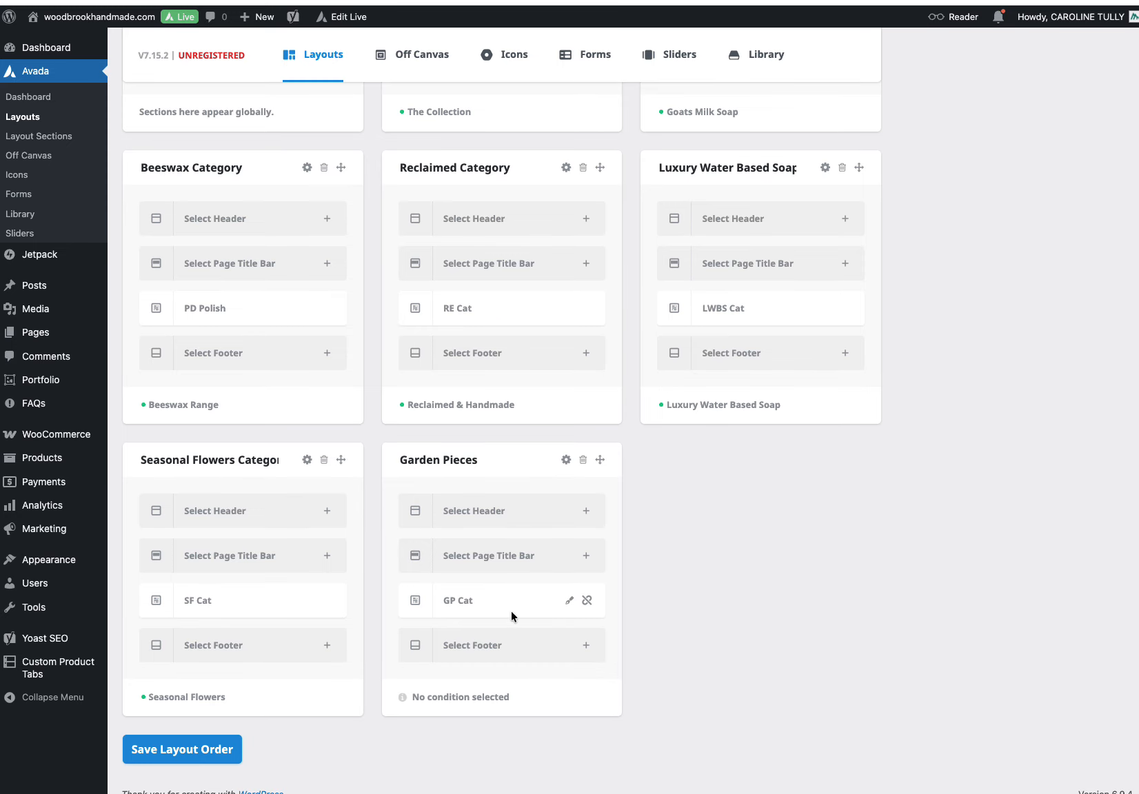
# Step: Remove the GP Cat content section from the Garden Pieces layout and reassign it from existing sections
pyautogui.click(587, 600)
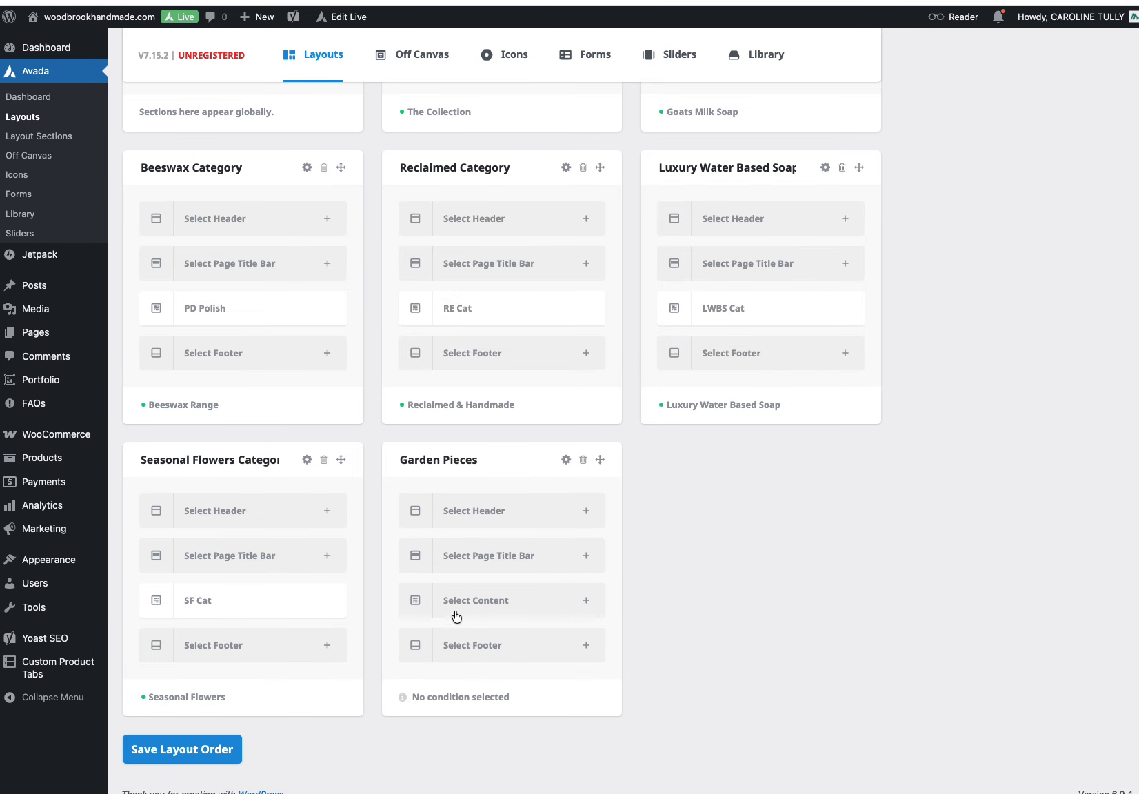
pyautogui.click(586, 601)
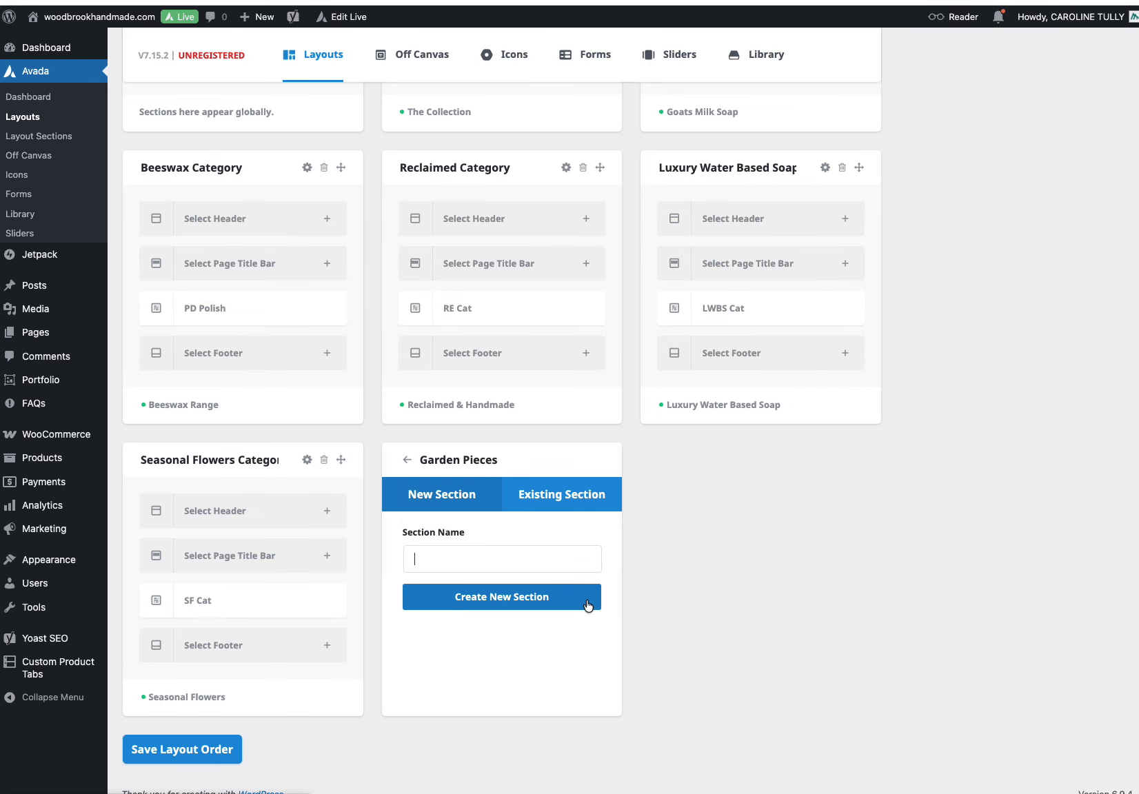
pyautogui.click(451, 559)
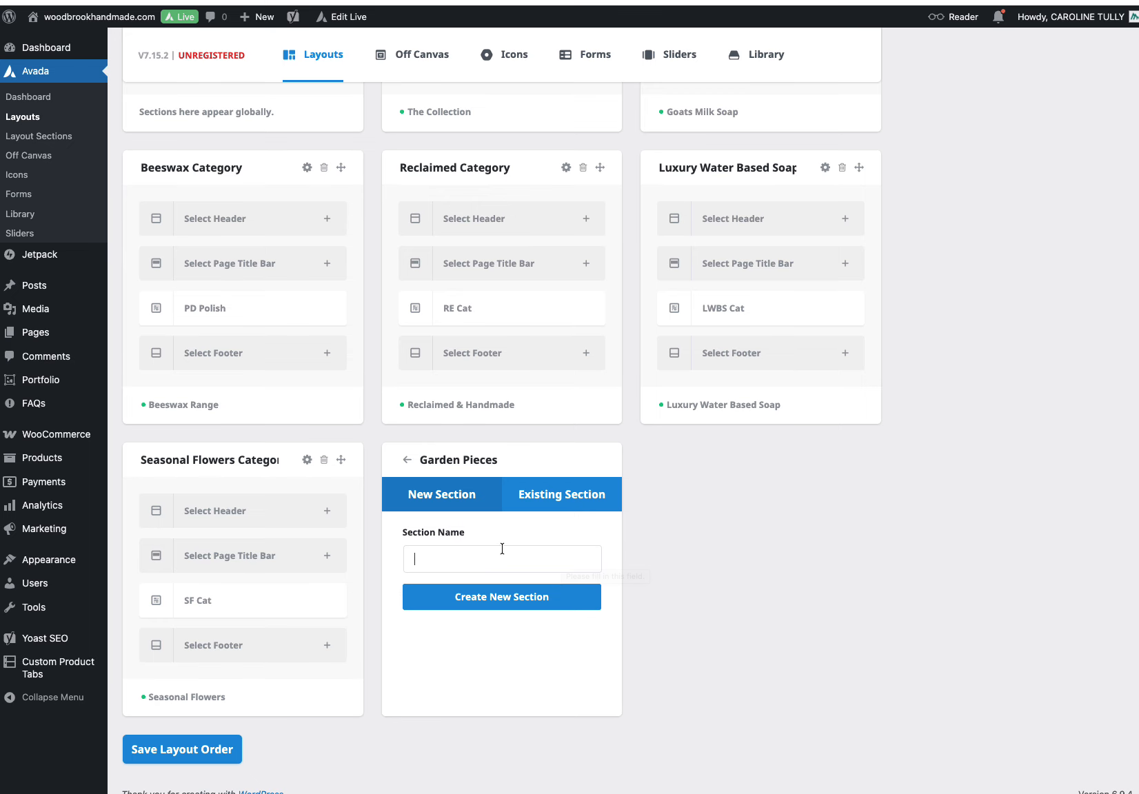
pyautogui.click(554, 500)
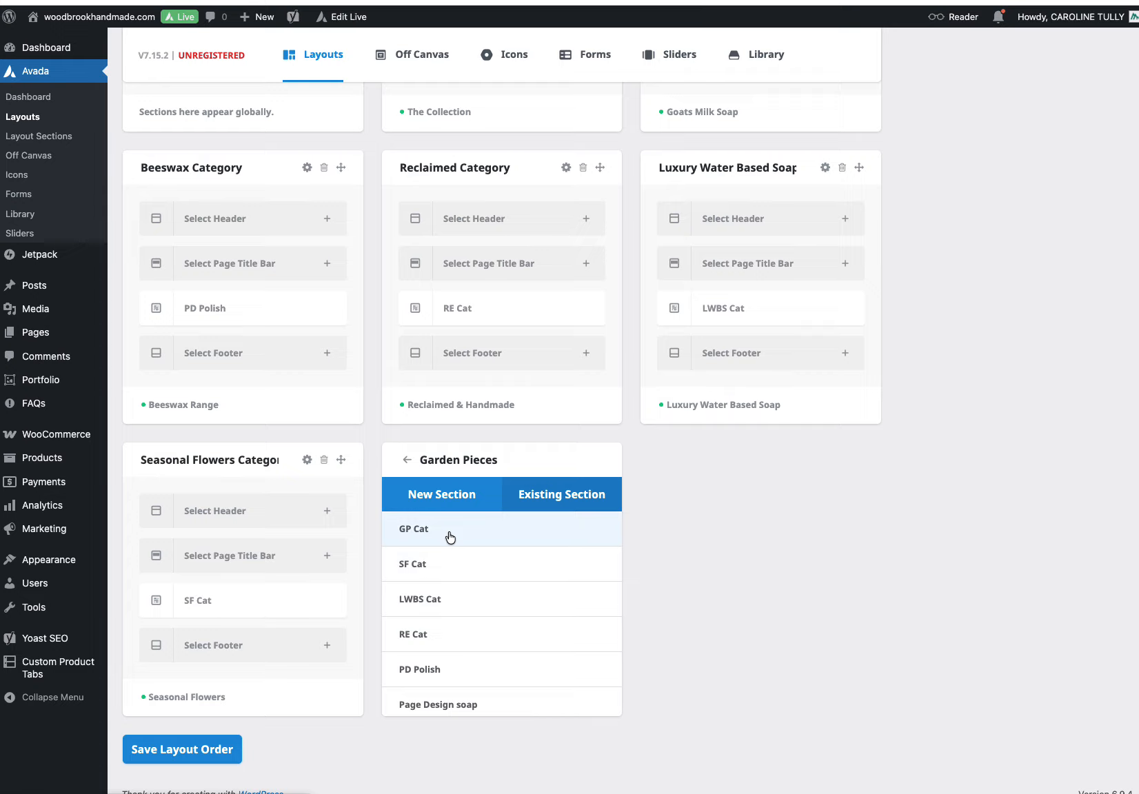
pyautogui.click(417, 531)
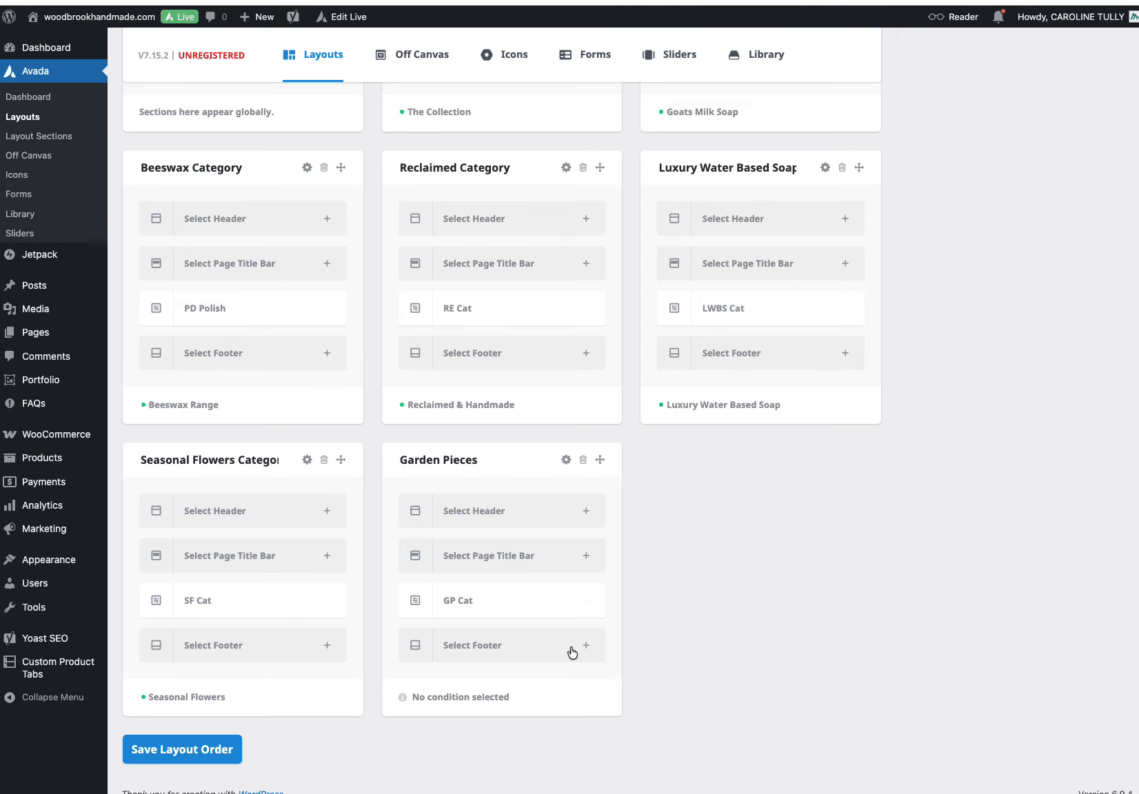
# Step: Open the GP Cat content section in the builder and review its elements
pyautogui.click(569, 602)
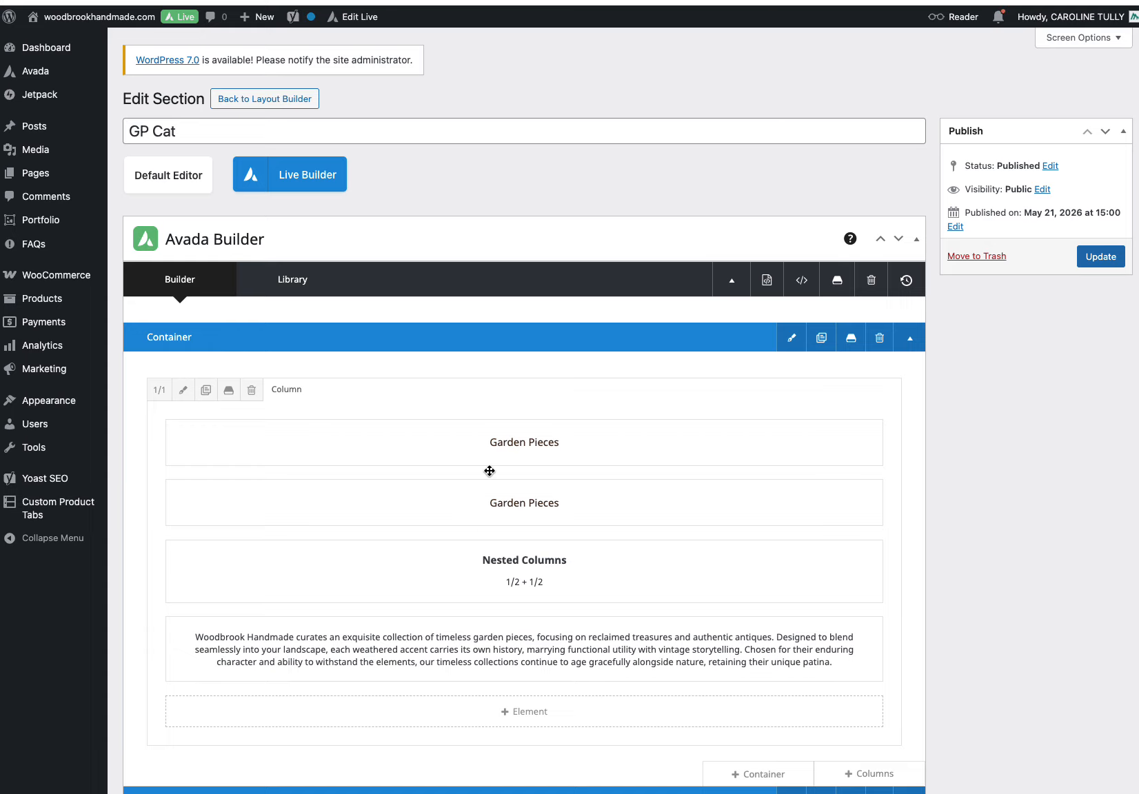
pyautogui.scroll(-7, 490, 471)
pyautogui.scroll(5, 490, 471)
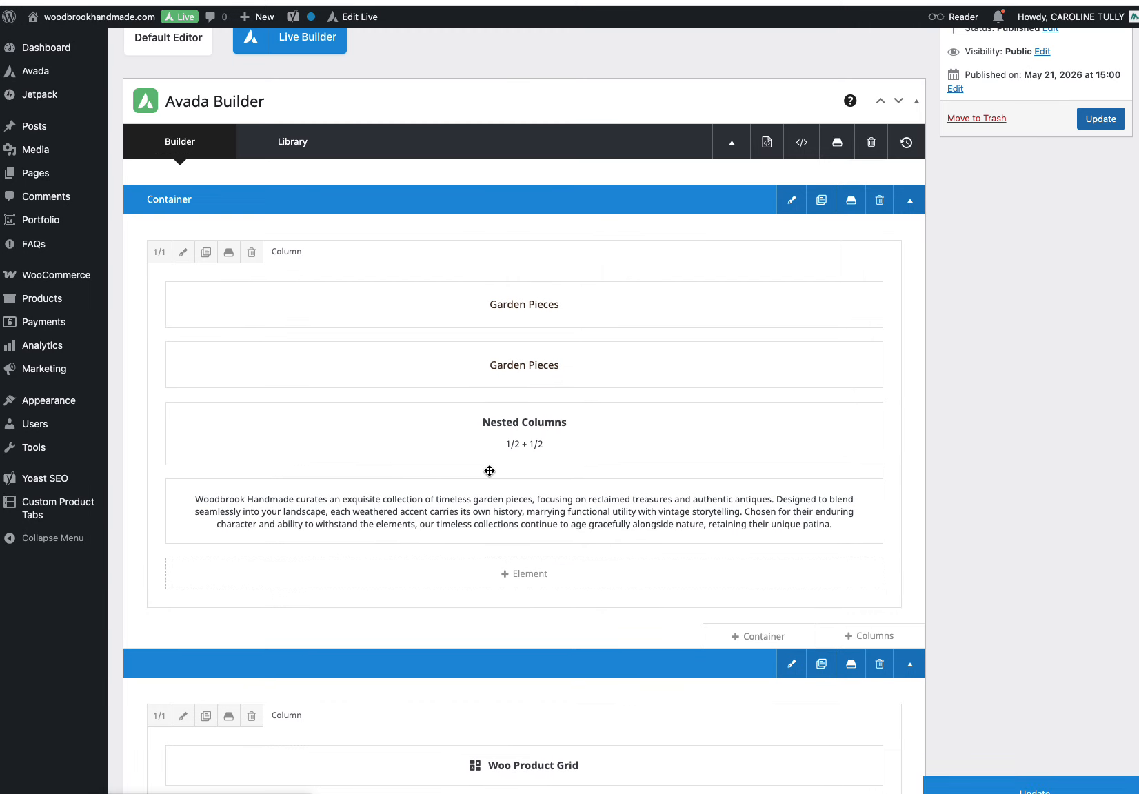
pyautogui.scroll(2, 489, 471)
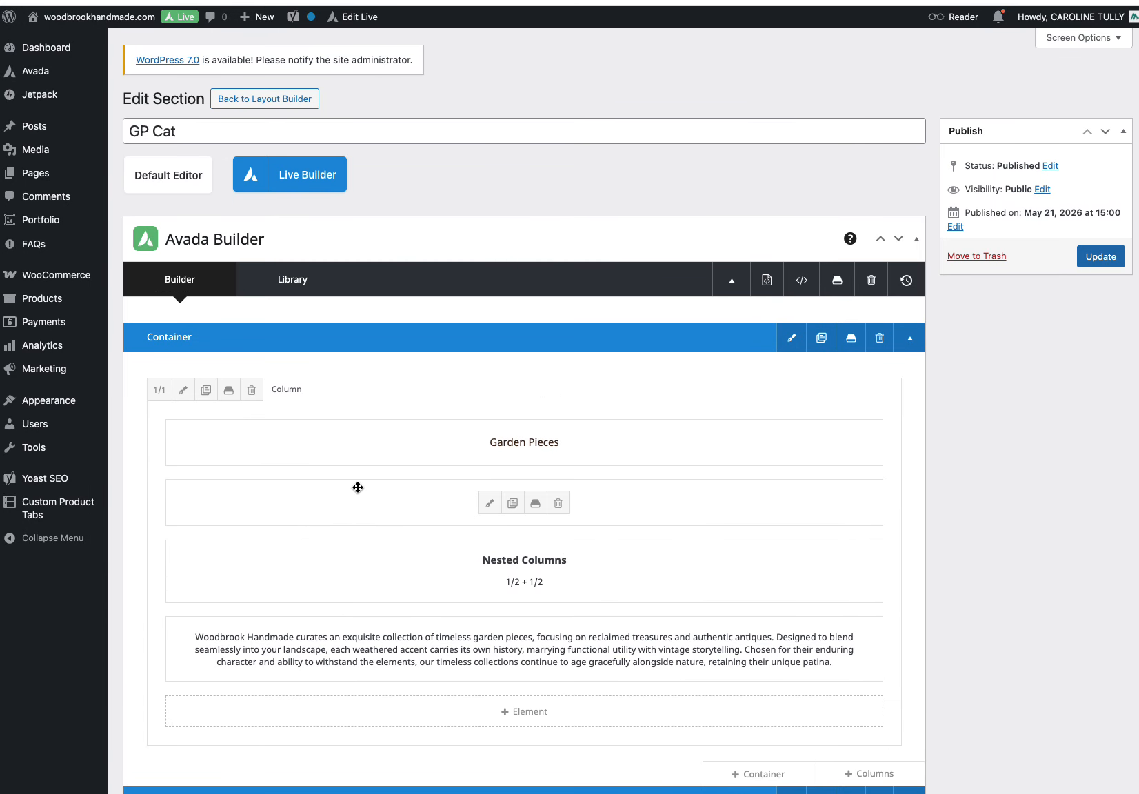
# Step: Load the New category Design template above the current content and close the library
pyautogui.click(838, 281)
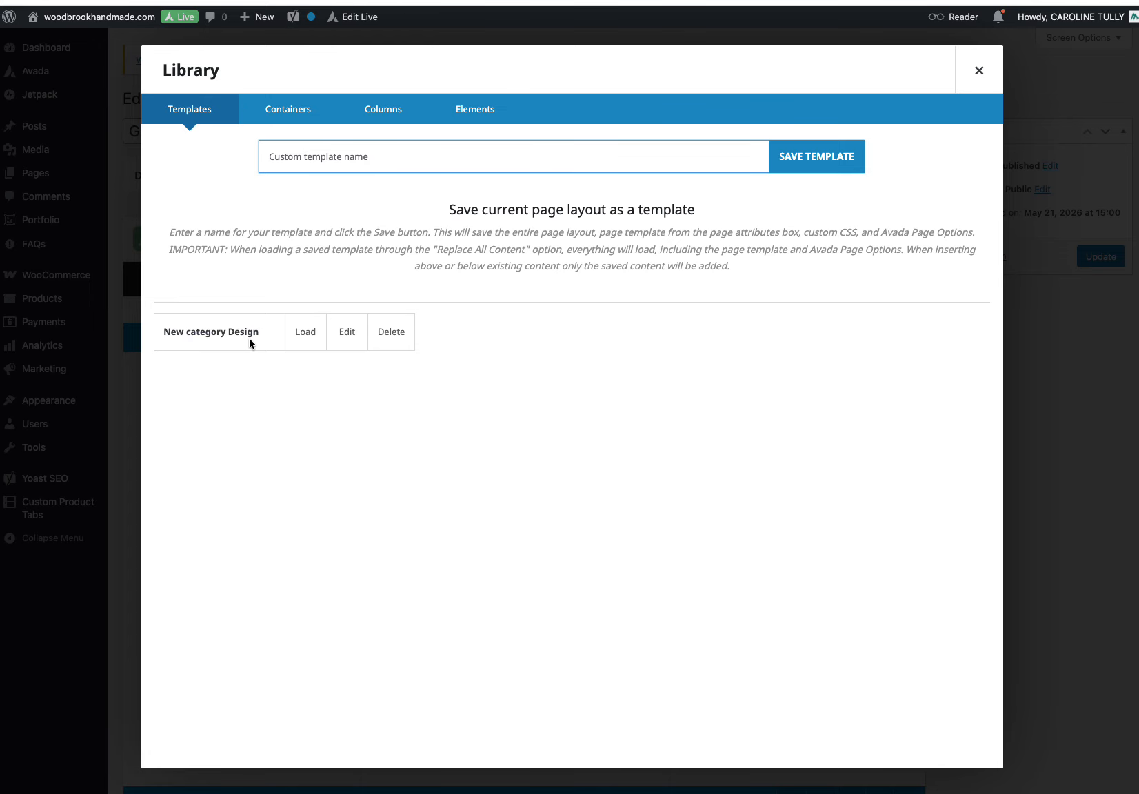
pyautogui.moveTo(309, 340)
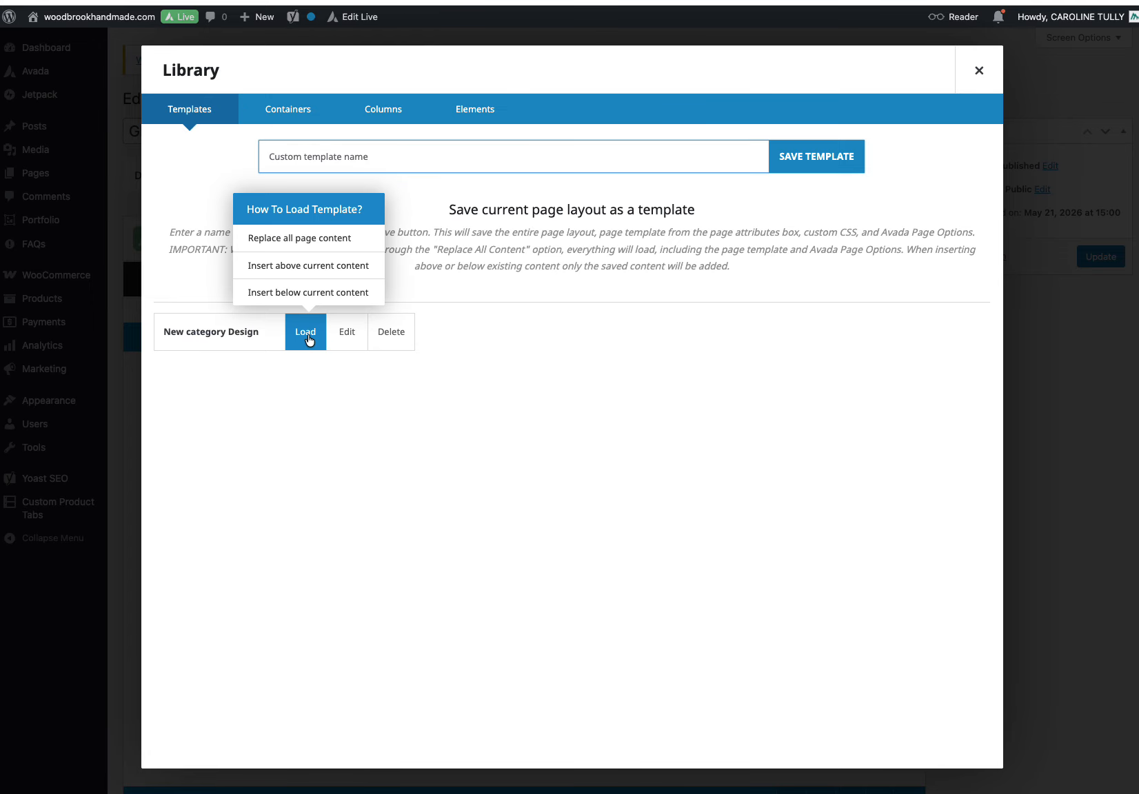
pyautogui.click(313, 266)
pyautogui.click(979, 70)
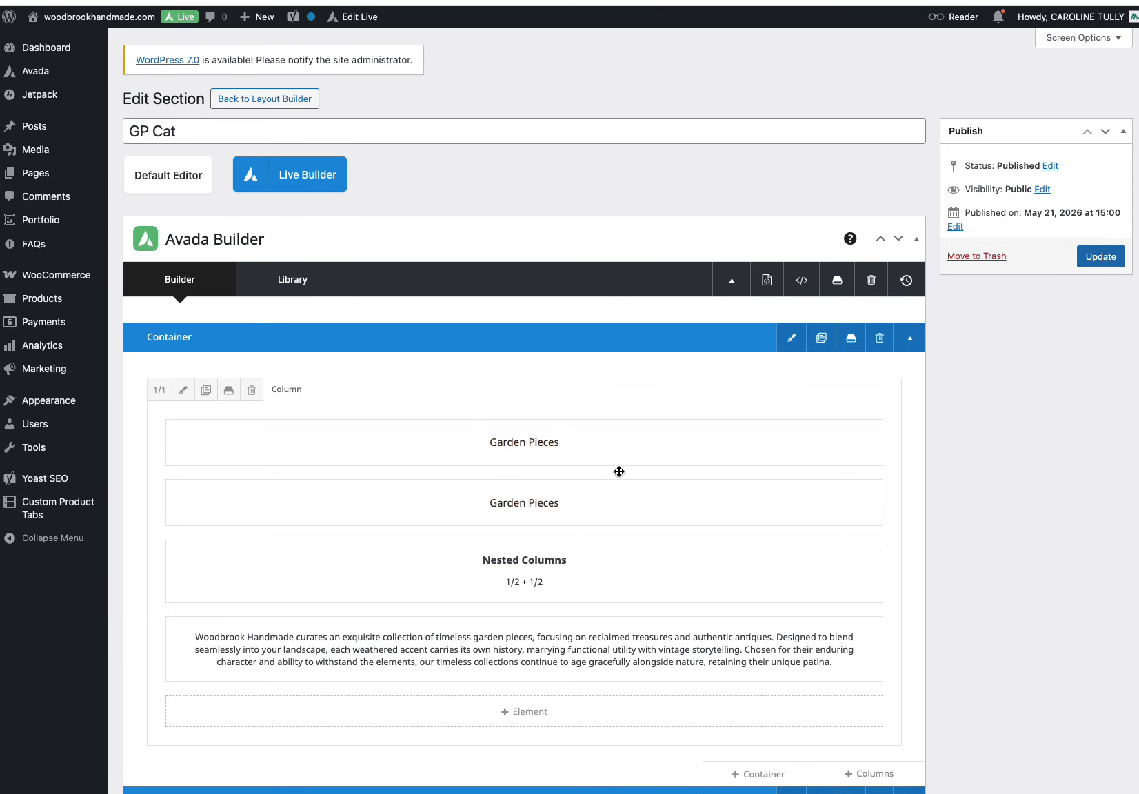
# Step: Open the first Garden Pieces title element's settings and cancel without changes
pyautogui.click(488, 440)
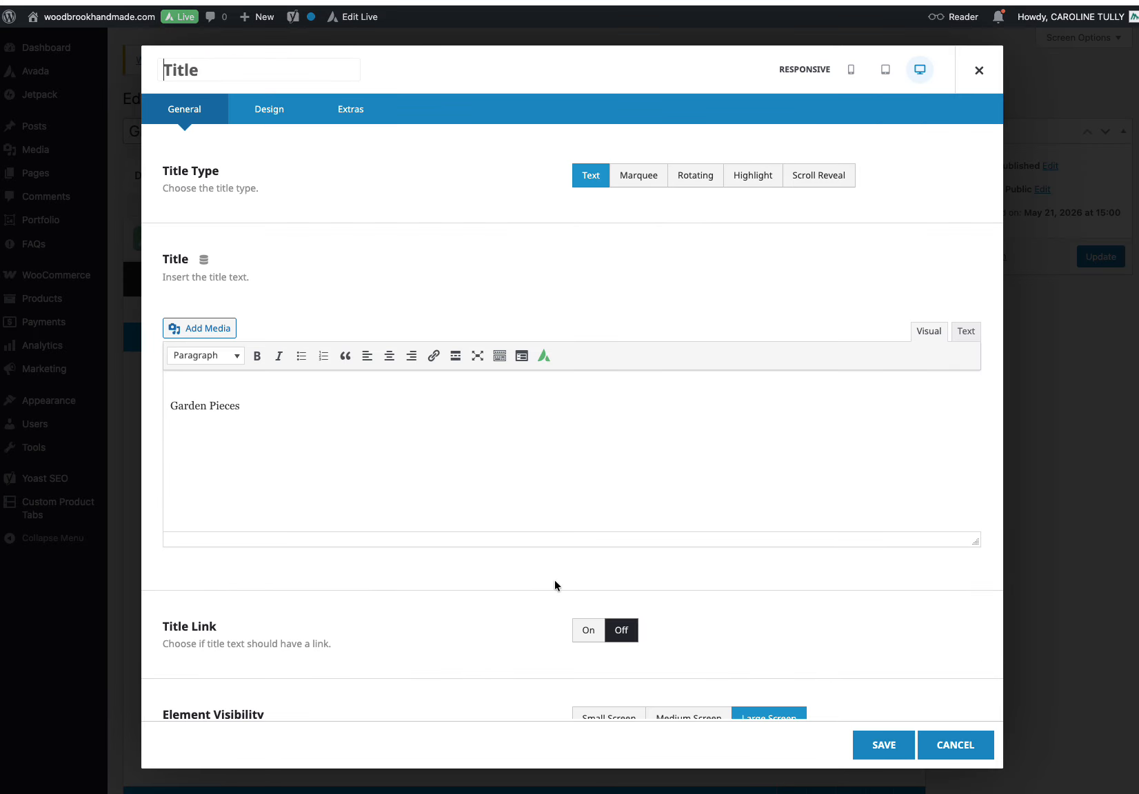
pyautogui.click(949, 749)
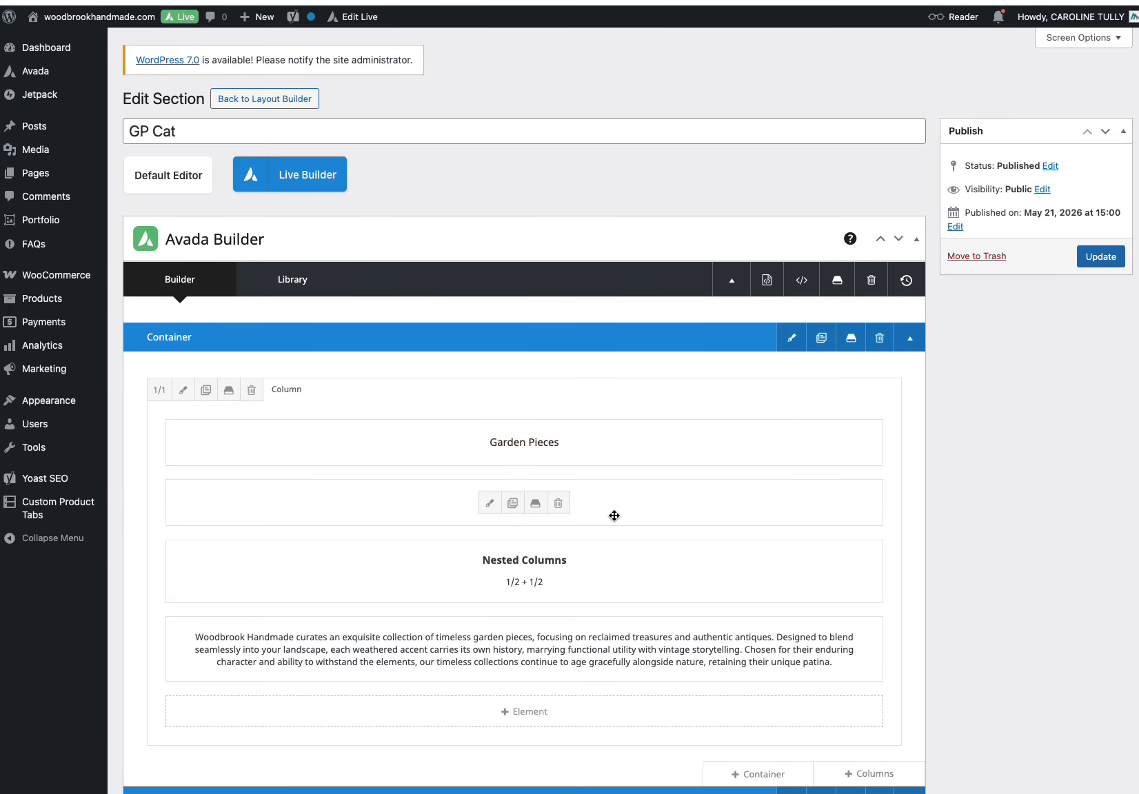
# Step: Open the Nested Columns element, review its text block and image settings, and save each
pyautogui.scroll(-3, 615, 515)
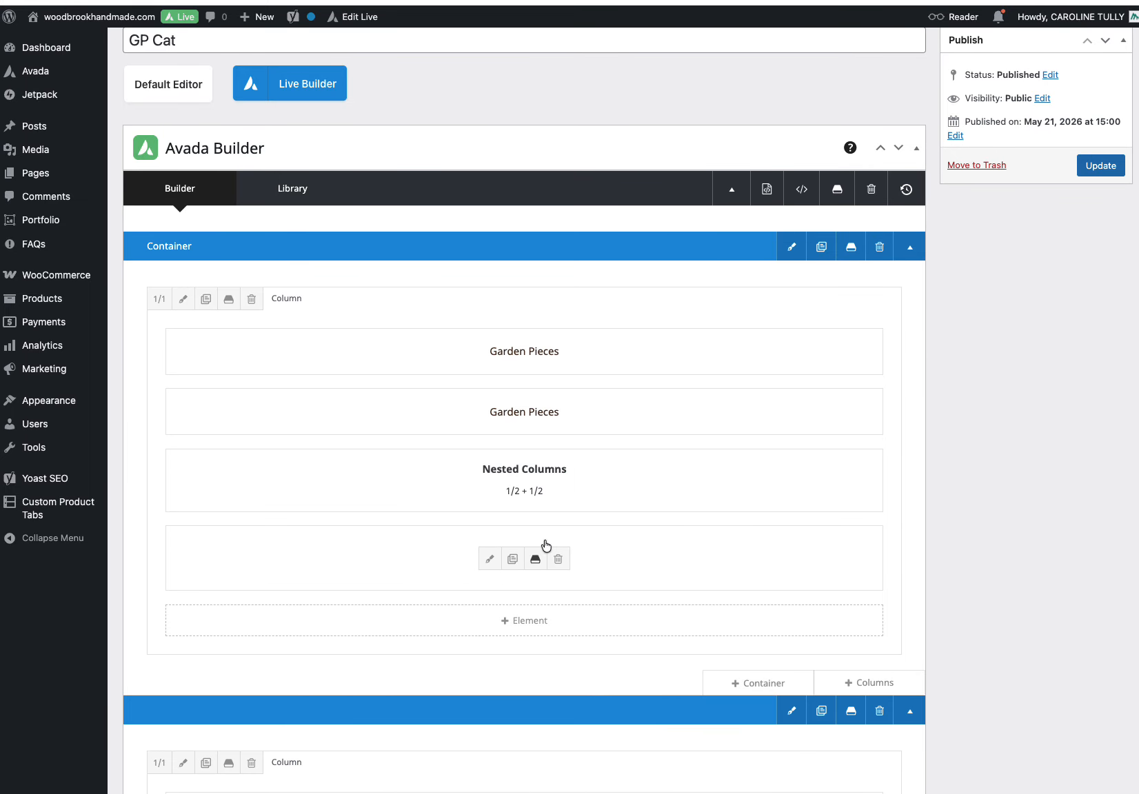
pyautogui.click(476, 481)
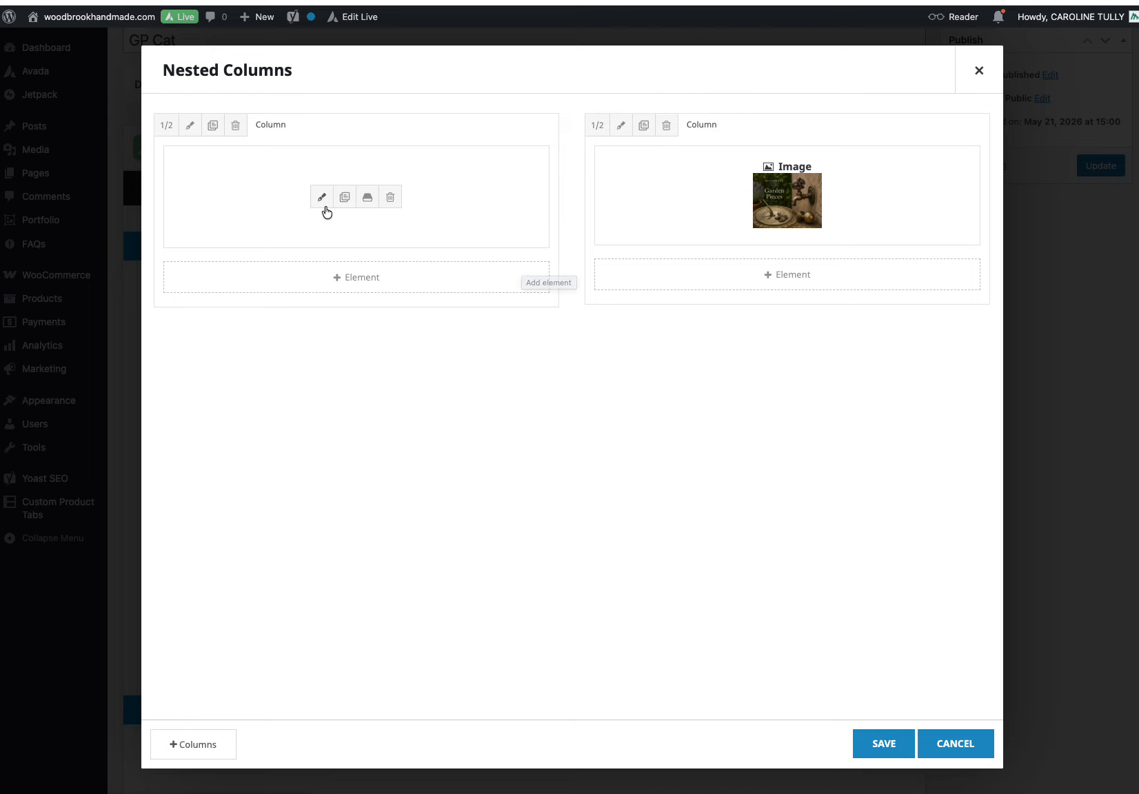
pyautogui.click(321, 198)
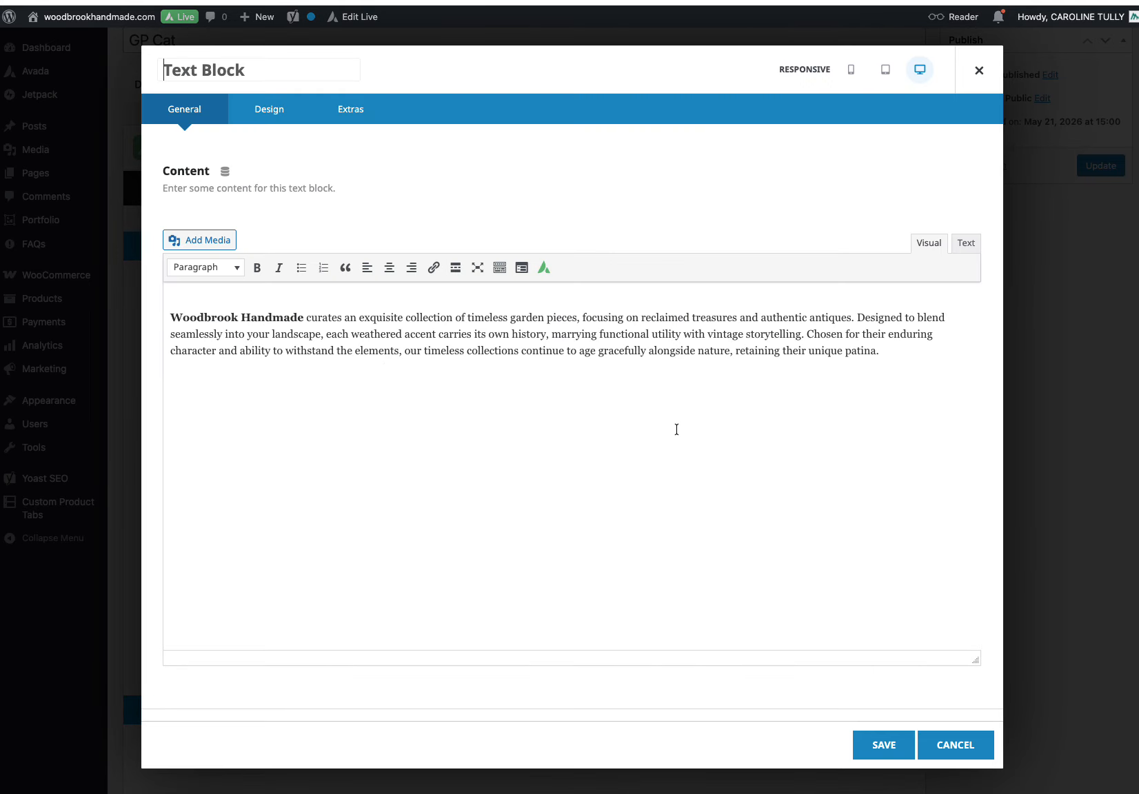
pyautogui.click(893, 753)
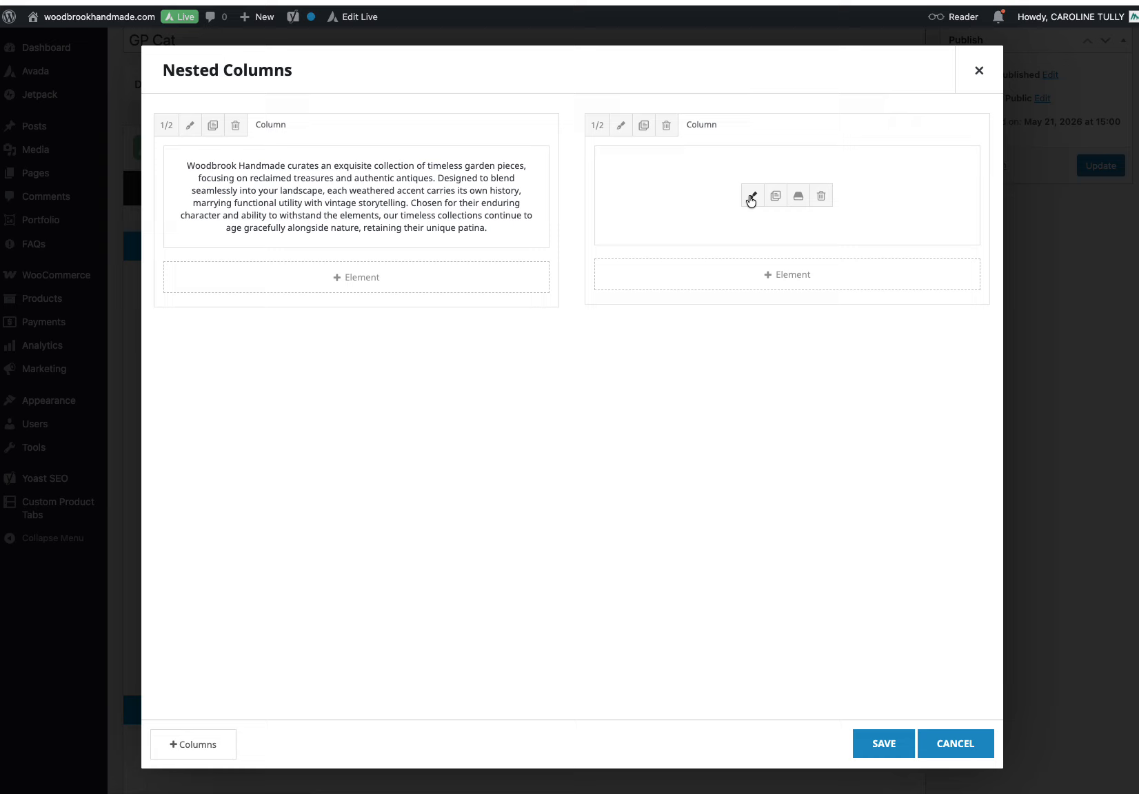
pyautogui.click(752, 197)
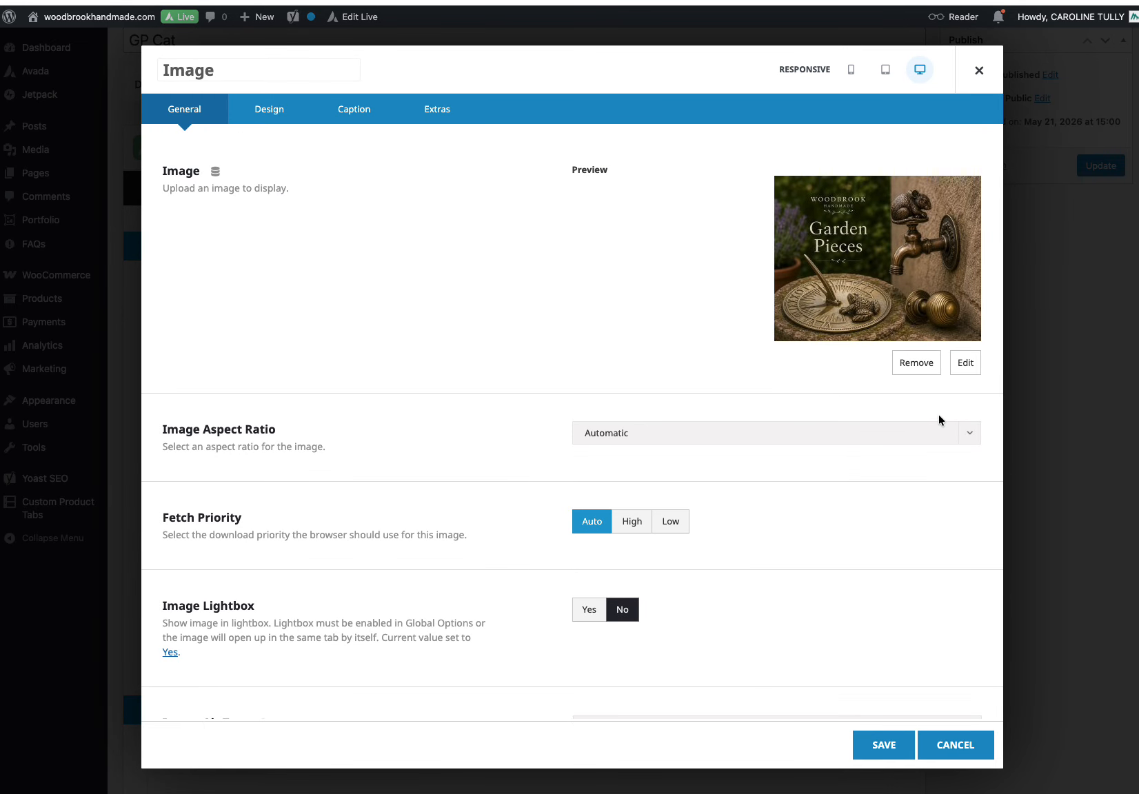
pyautogui.click(882, 744)
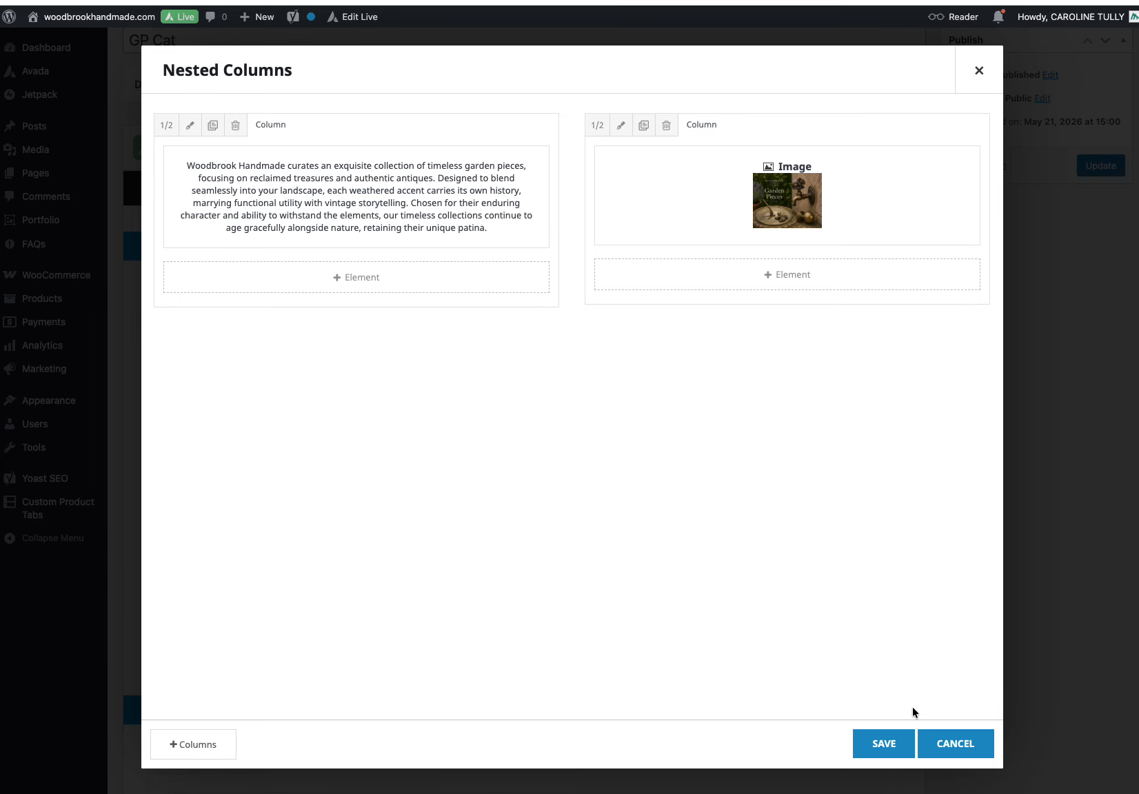
pyautogui.click(885, 744)
# Step: Open the lower text block's settings and cancel without changes
pyautogui.scroll(-3, 731, 468)
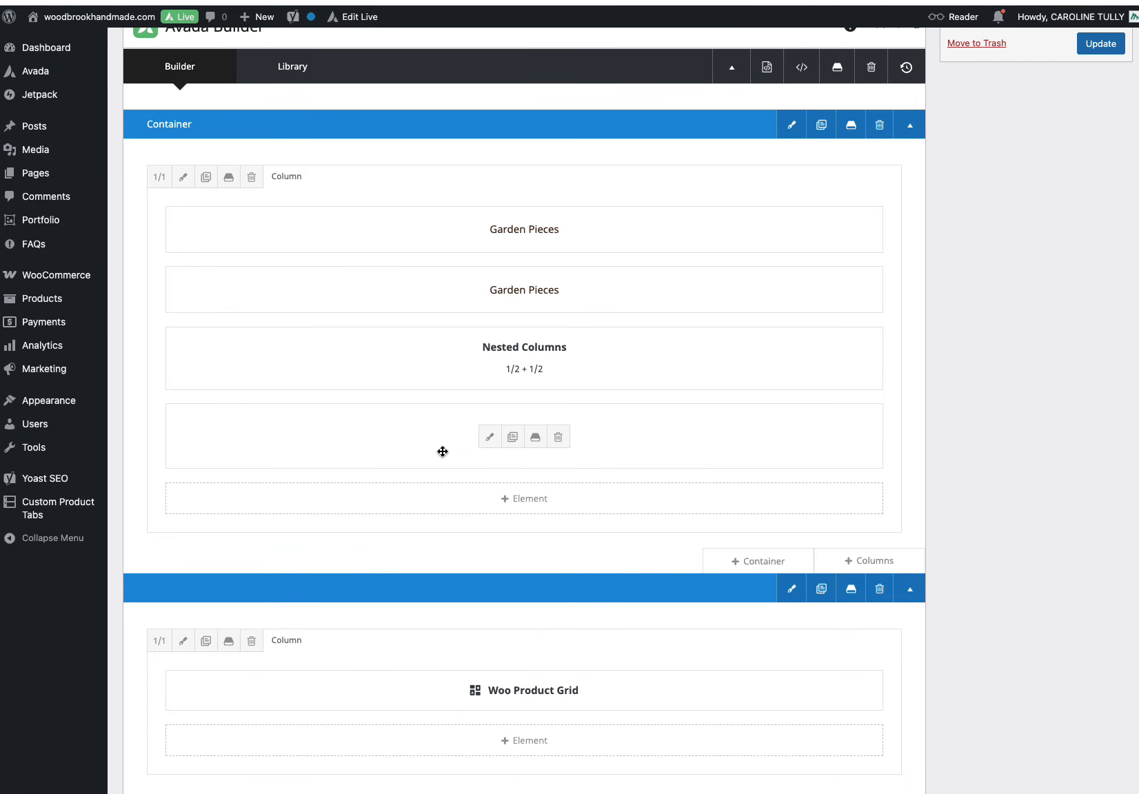
pyautogui.click(490, 437)
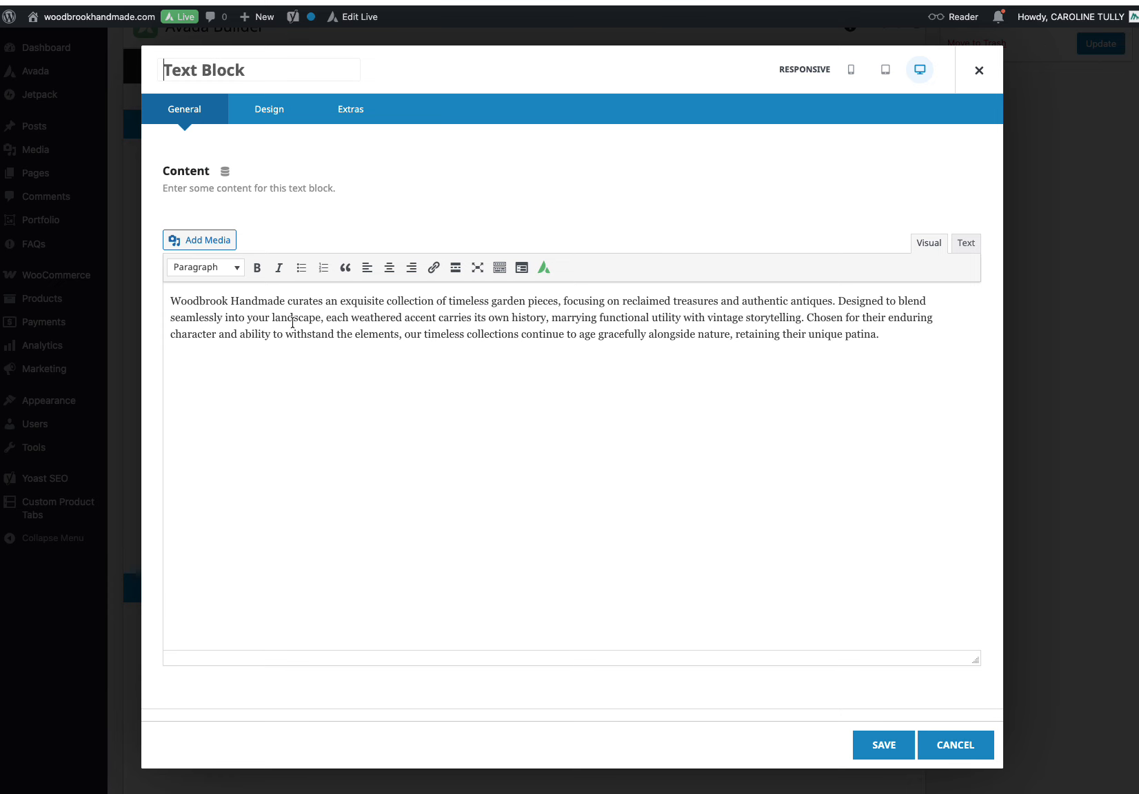
pyautogui.click(955, 746)
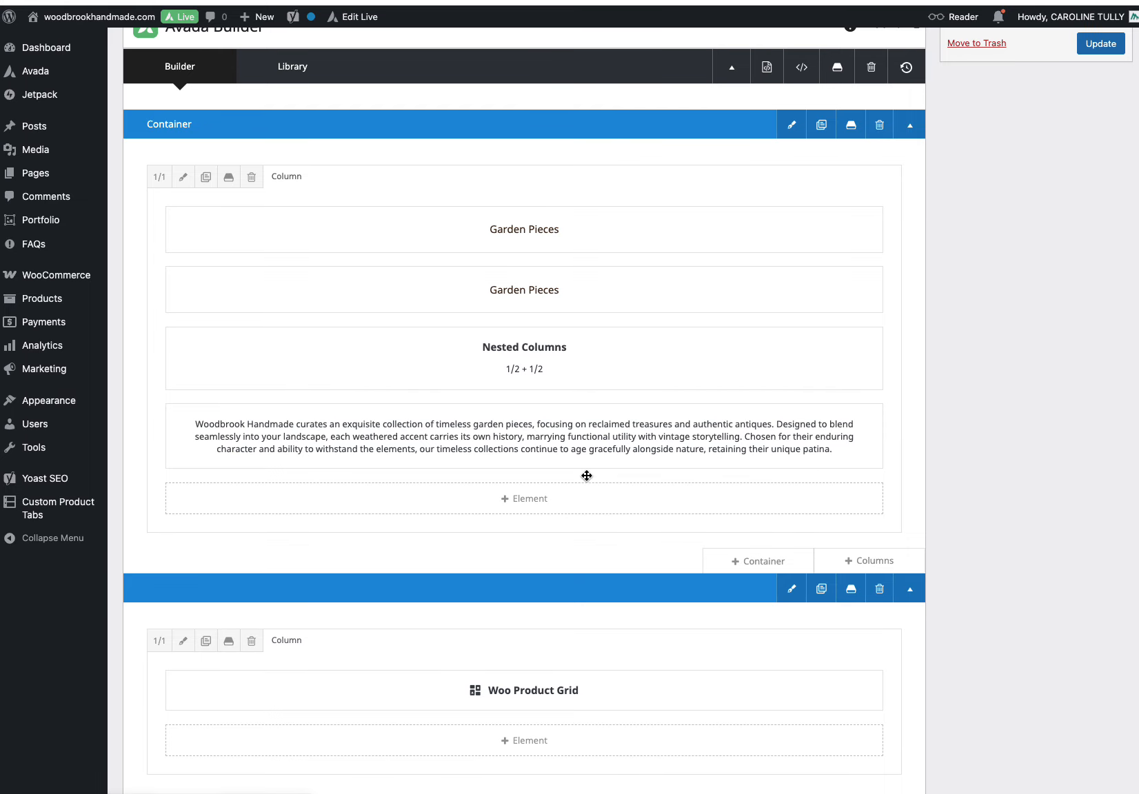
# Step: Open the Woo Product Grid settings, browse its Categories list, and save the element
pyautogui.scroll(-4, 588, 476)
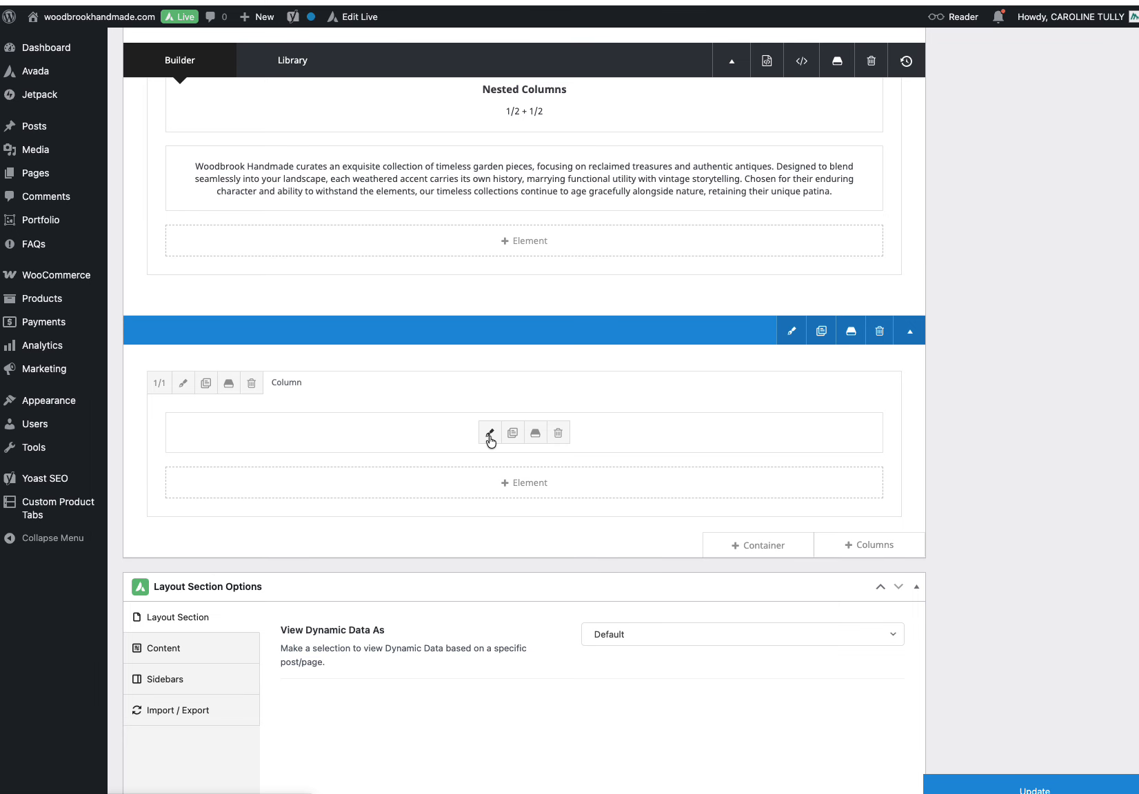
pyautogui.click(490, 434)
pyautogui.click(700, 264)
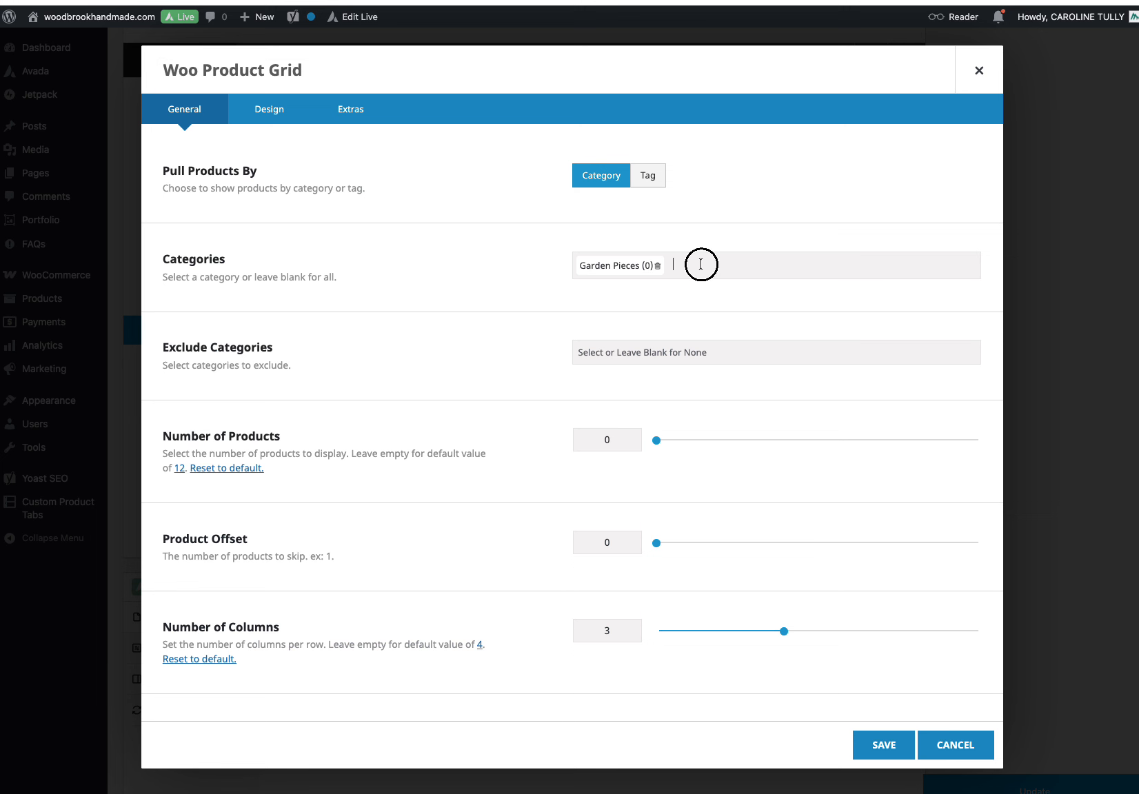
pyautogui.scroll(-2, 704, 335)
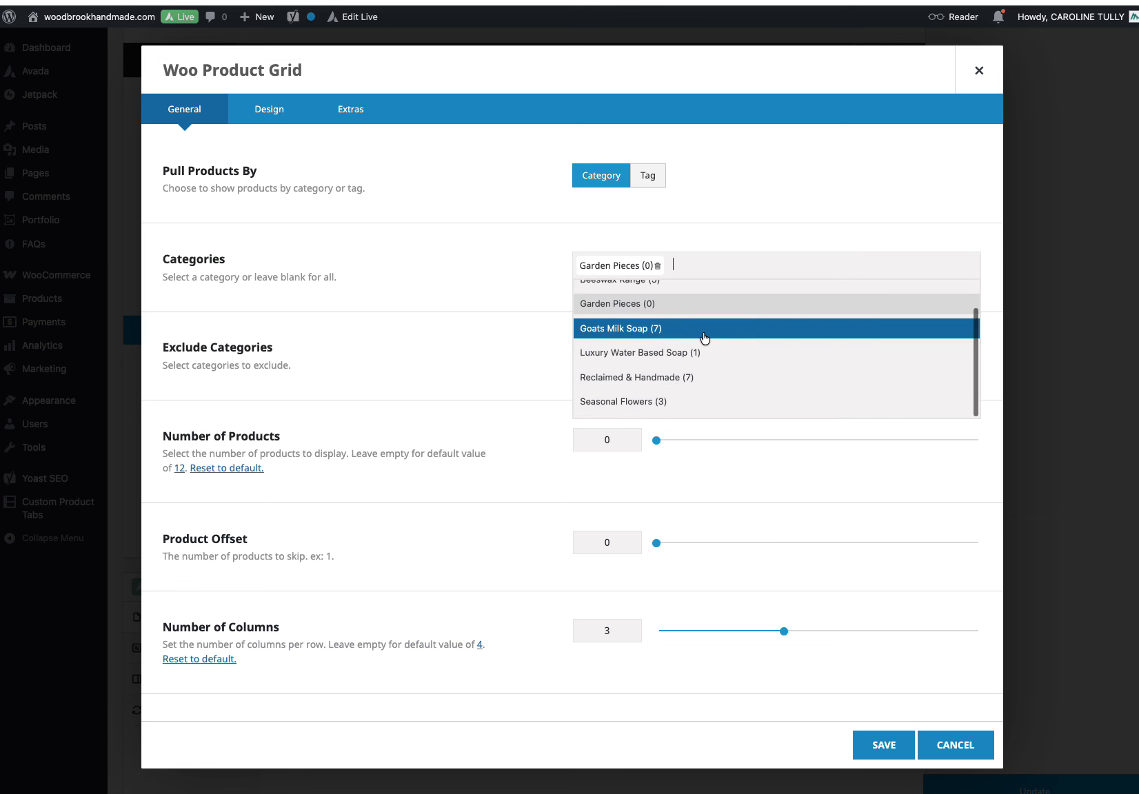
pyautogui.scroll(2, 705, 337)
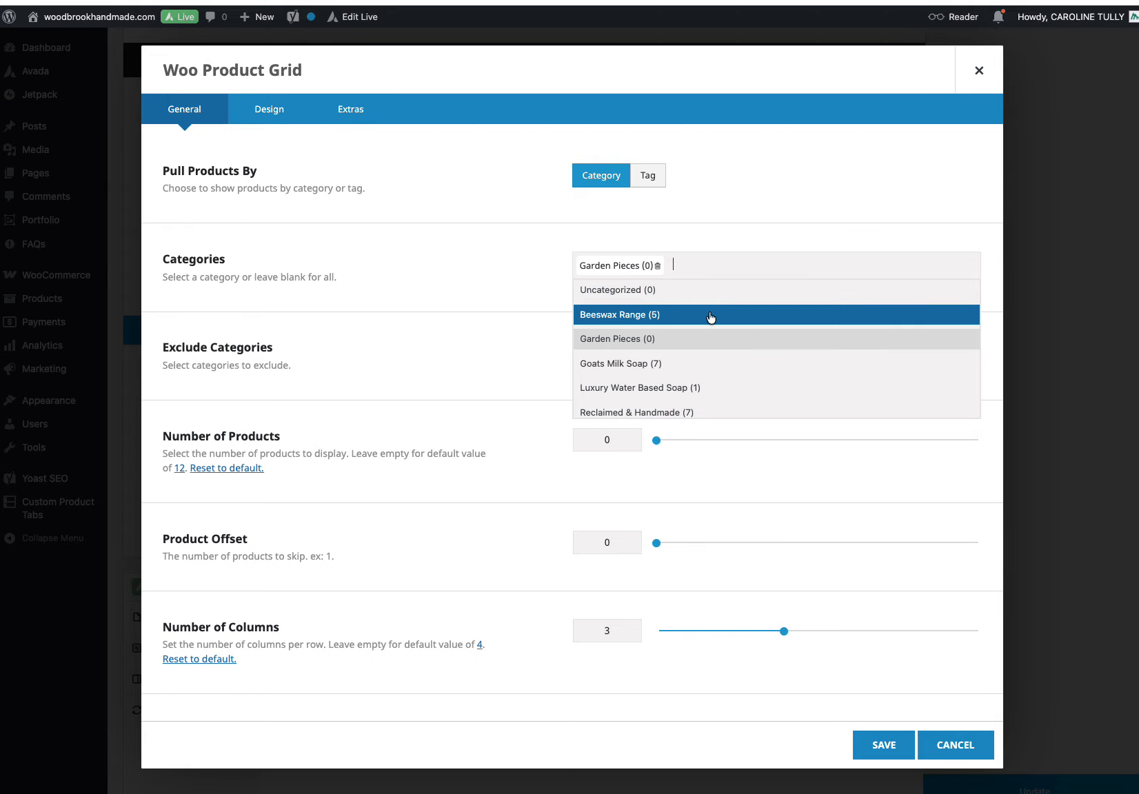
pyautogui.click(725, 266)
pyautogui.click(890, 748)
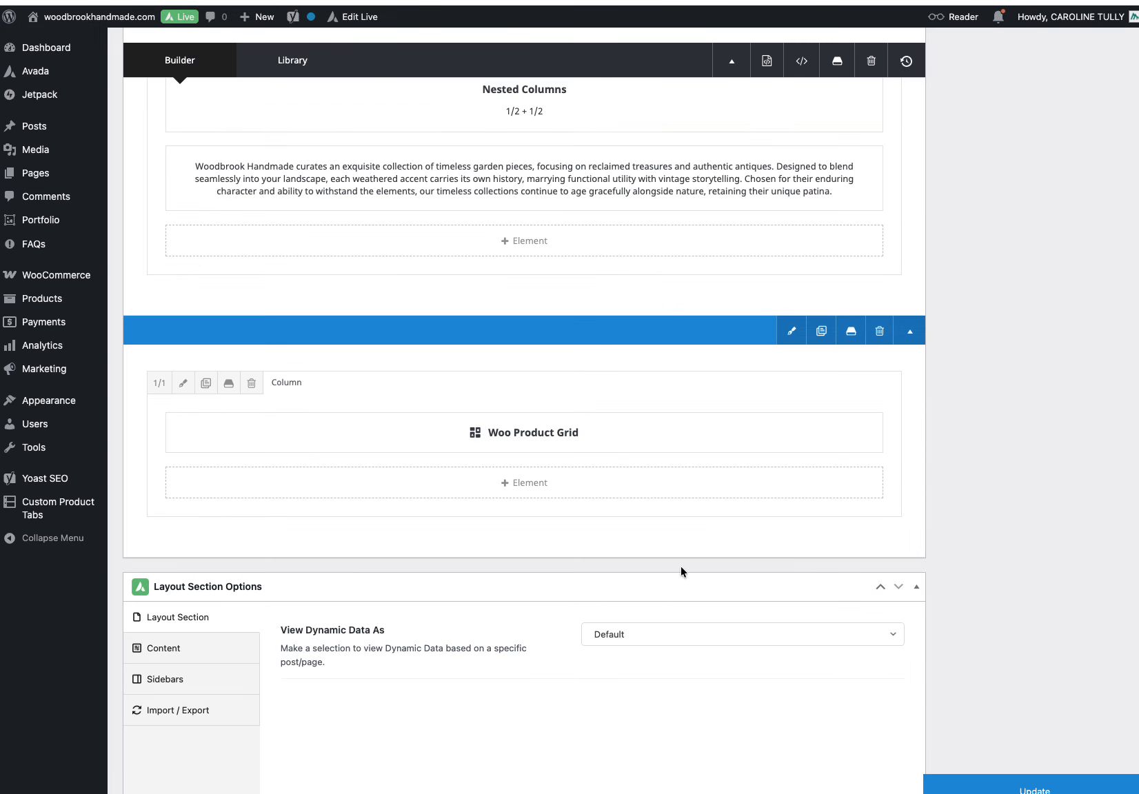
# Step: Update the GP Cat section
pyautogui.scroll(1, 656, 537)
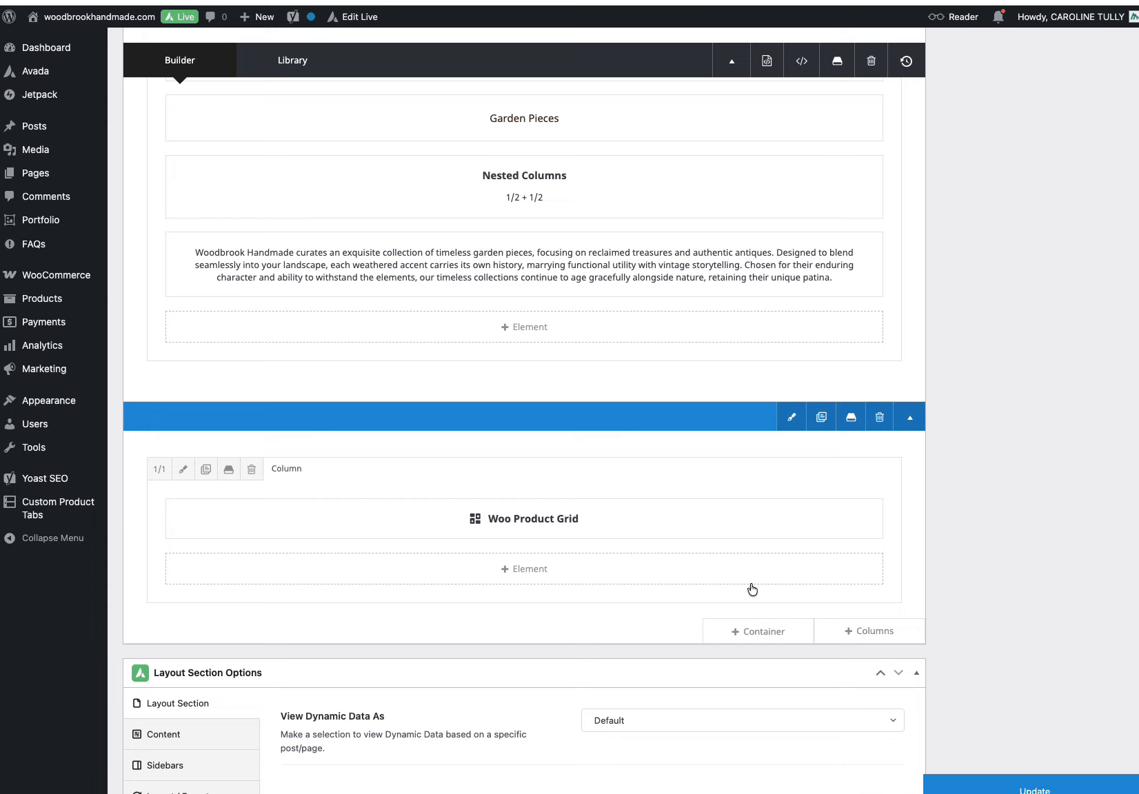
pyautogui.scroll(-2, 751, 590)
pyautogui.click(969, 779)
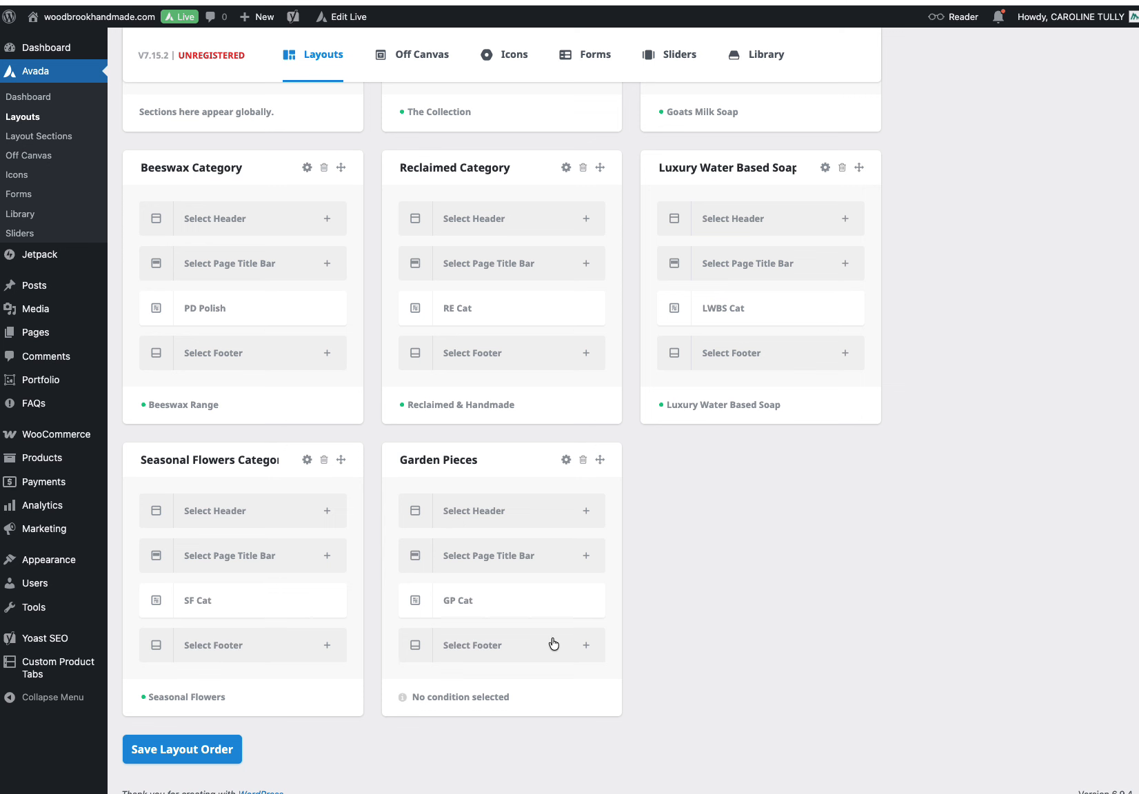
# Step: Set the Garden Pieces layout's condition to include the Garden Pieces specific product category archive
pyautogui.click(567, 461)
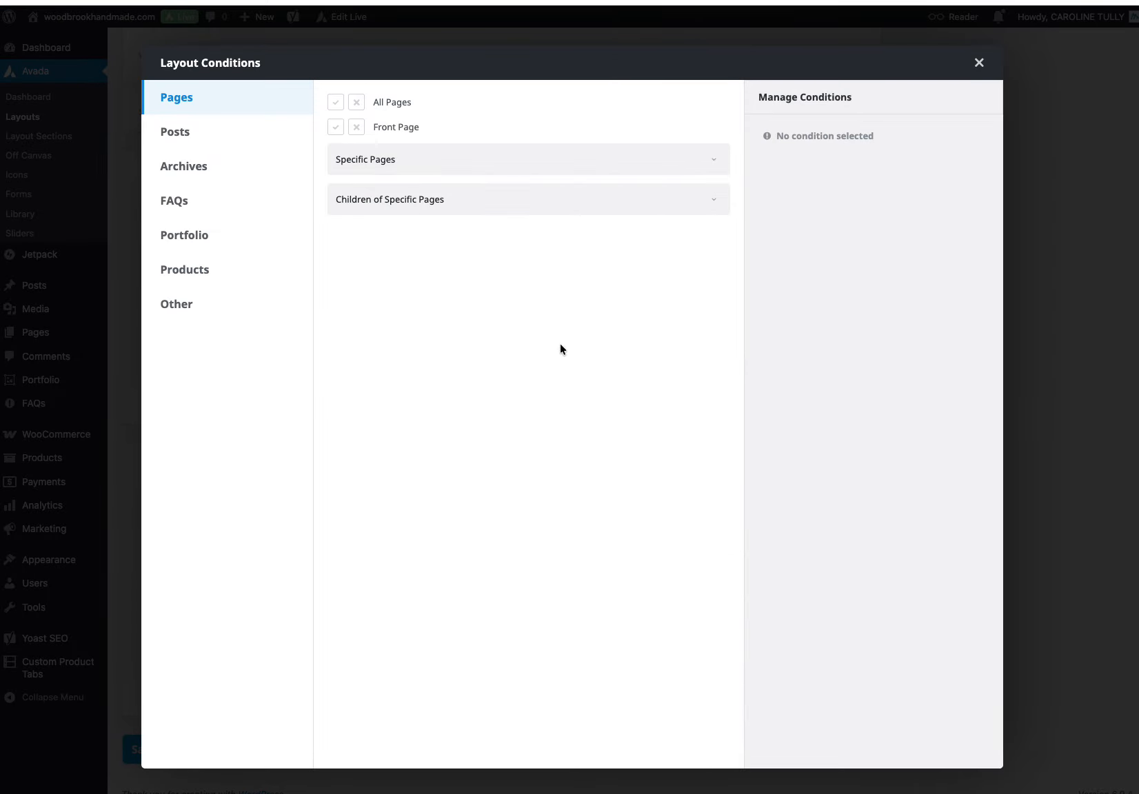
pyautogui.click(185, 171)
pyautogui.scroll(-3, 606, 365)
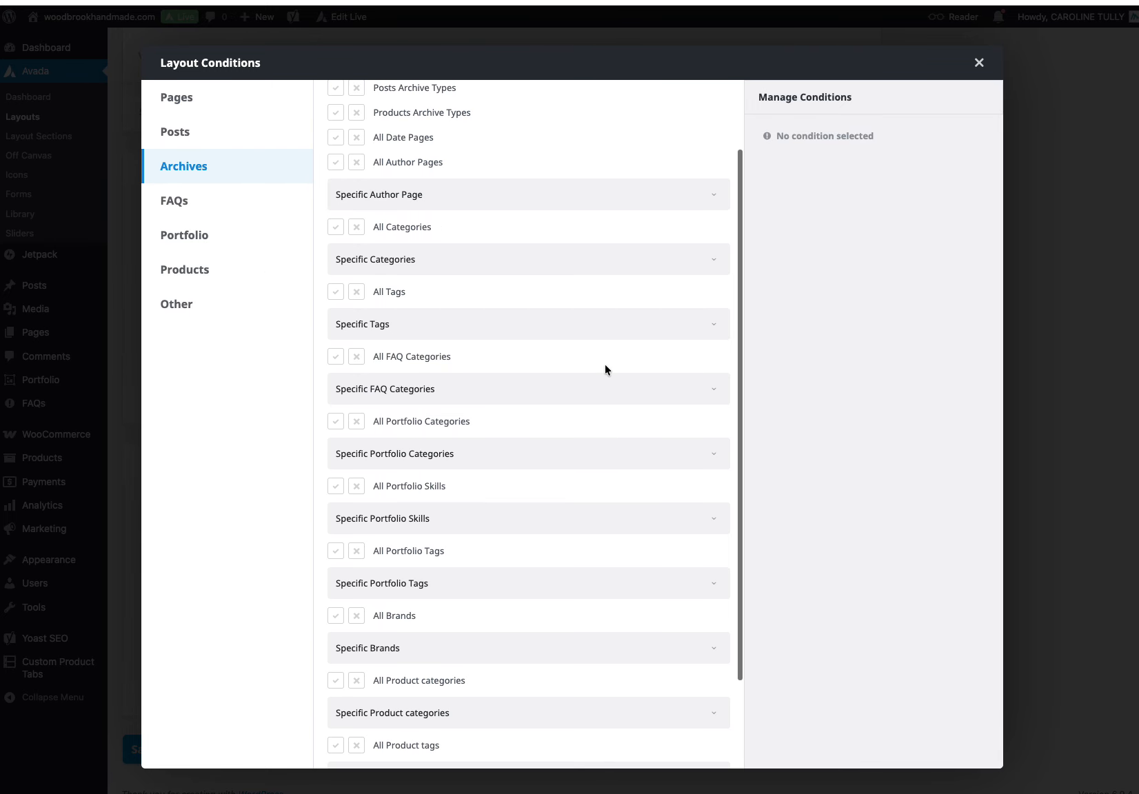
pyautogui.scroll(-2, 542, 563)
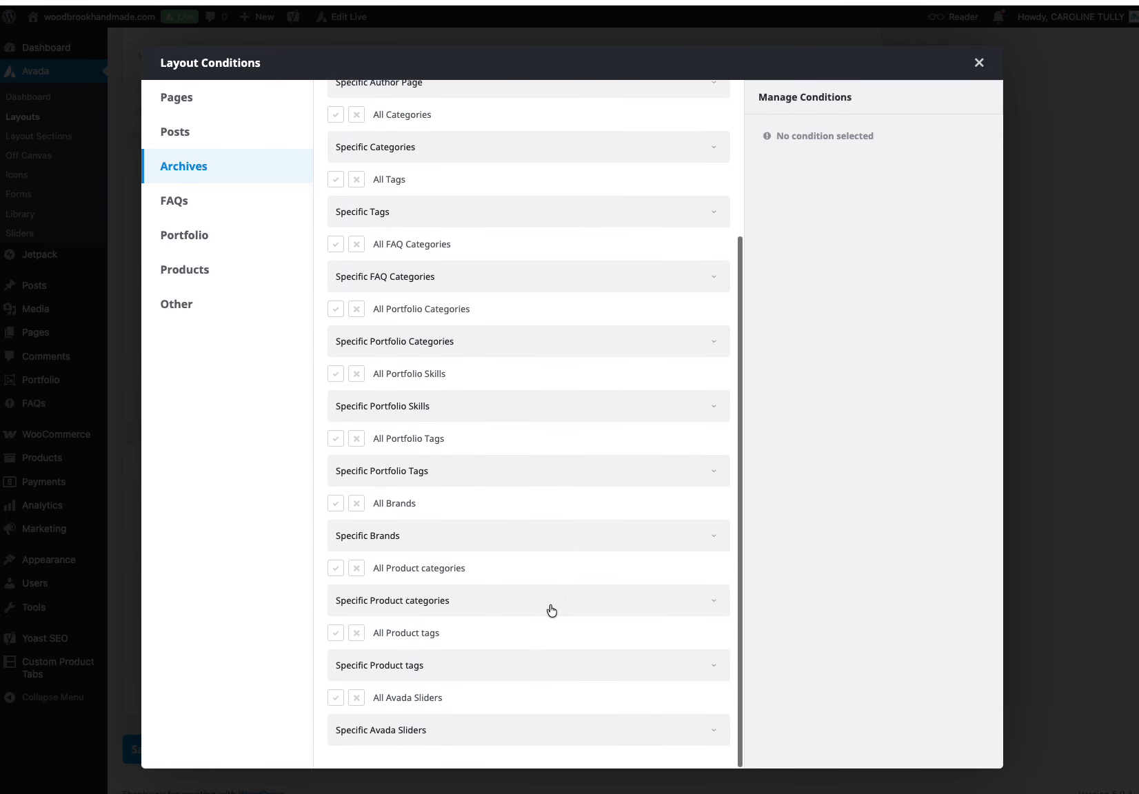
pyautogui.click(715, 603)
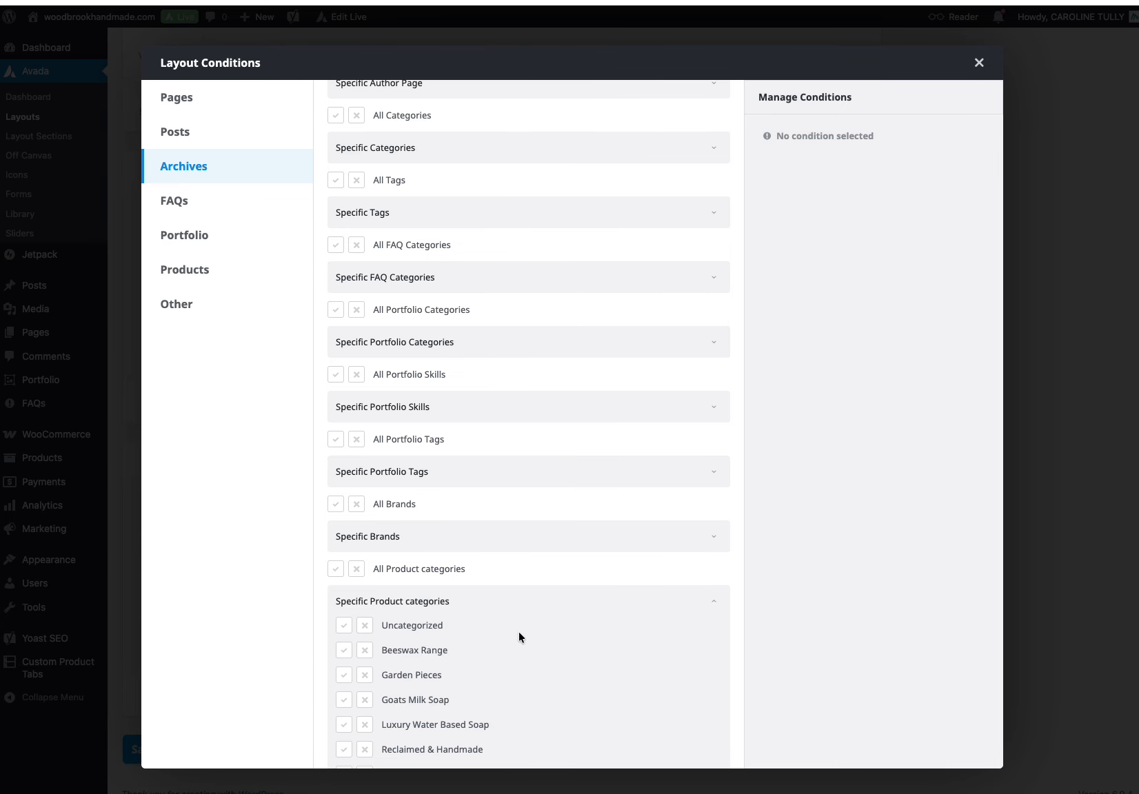
pyautogui.click(343, 675)
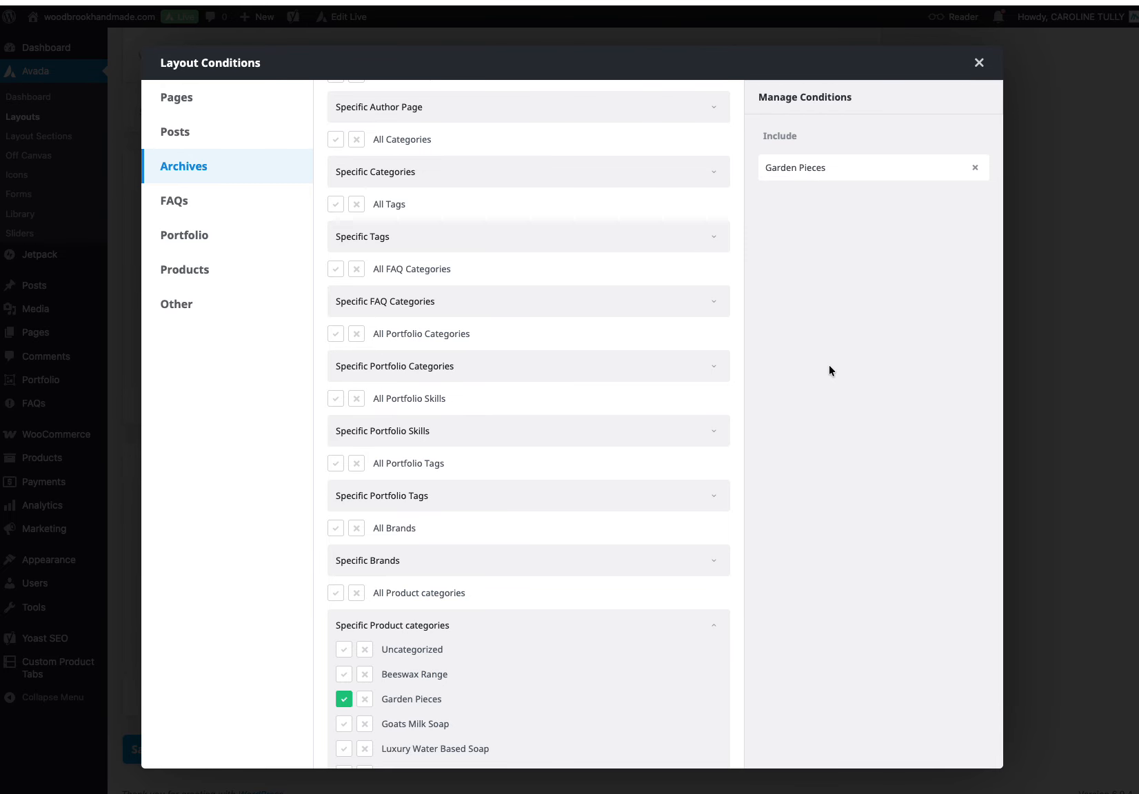
pyautogui.click(979, 64)
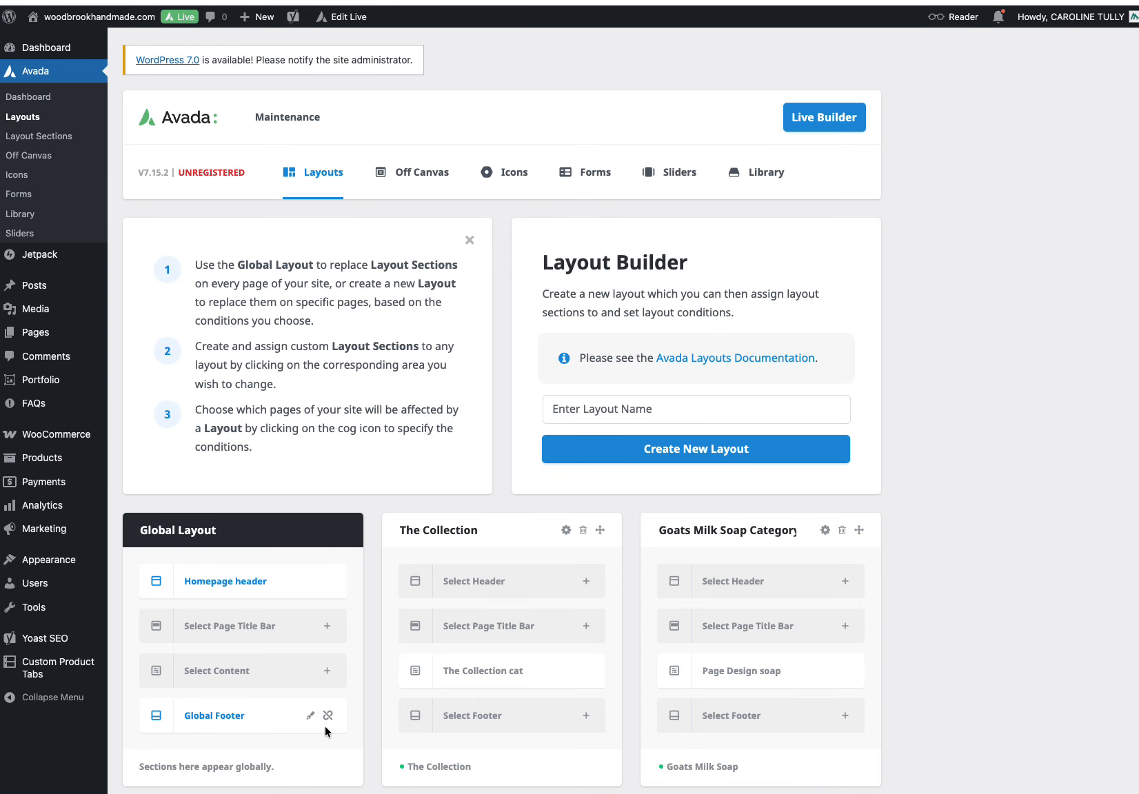
# Step: In The Collection cat section, delete the empty final column and duplicate the Seasonal Flowers Range column
pyautogui.scroll(-5, 325, 726)
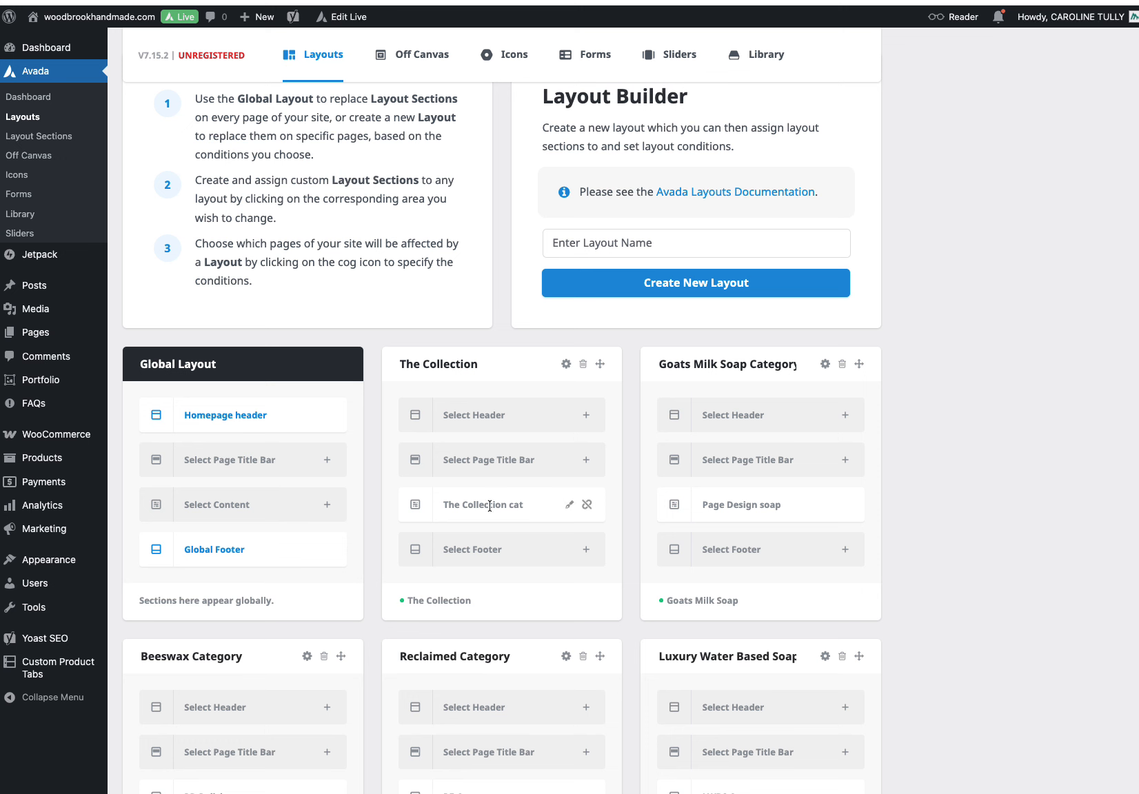
pyautogui.click(570, 507)
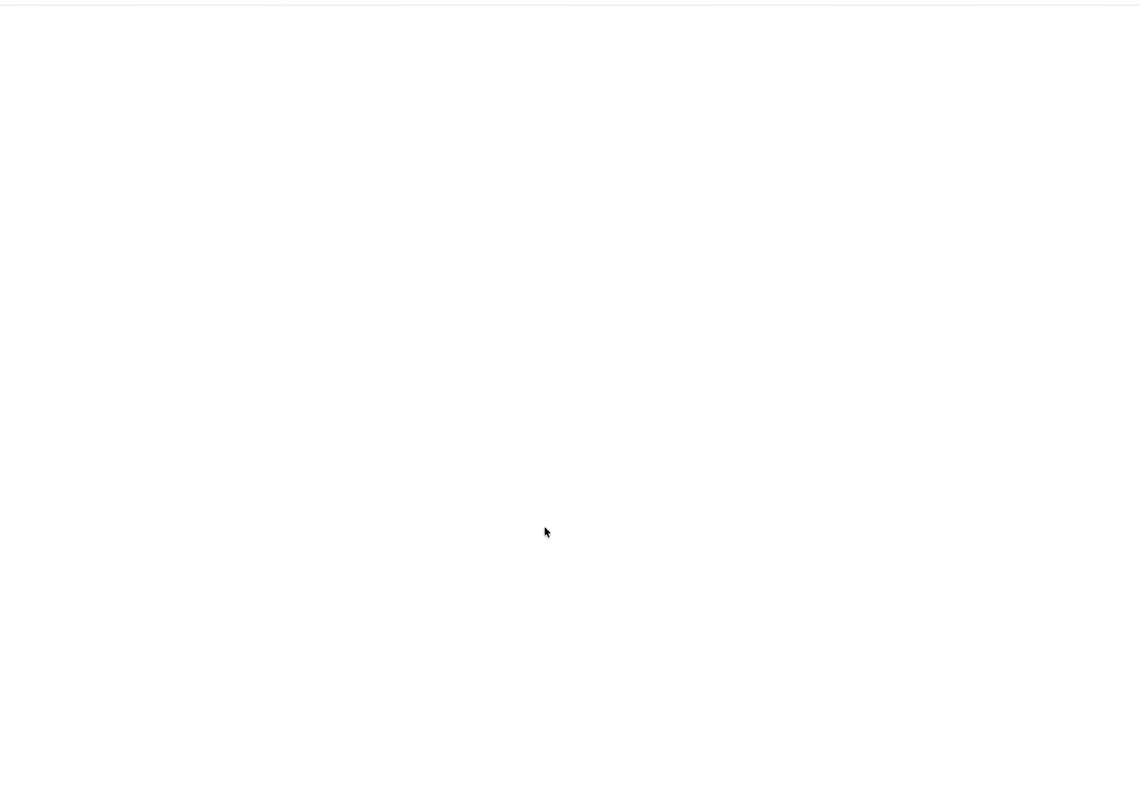
pyautogui.scroll(-8, 544, 526)
pyautogui.scroll(-6, 544, 526)
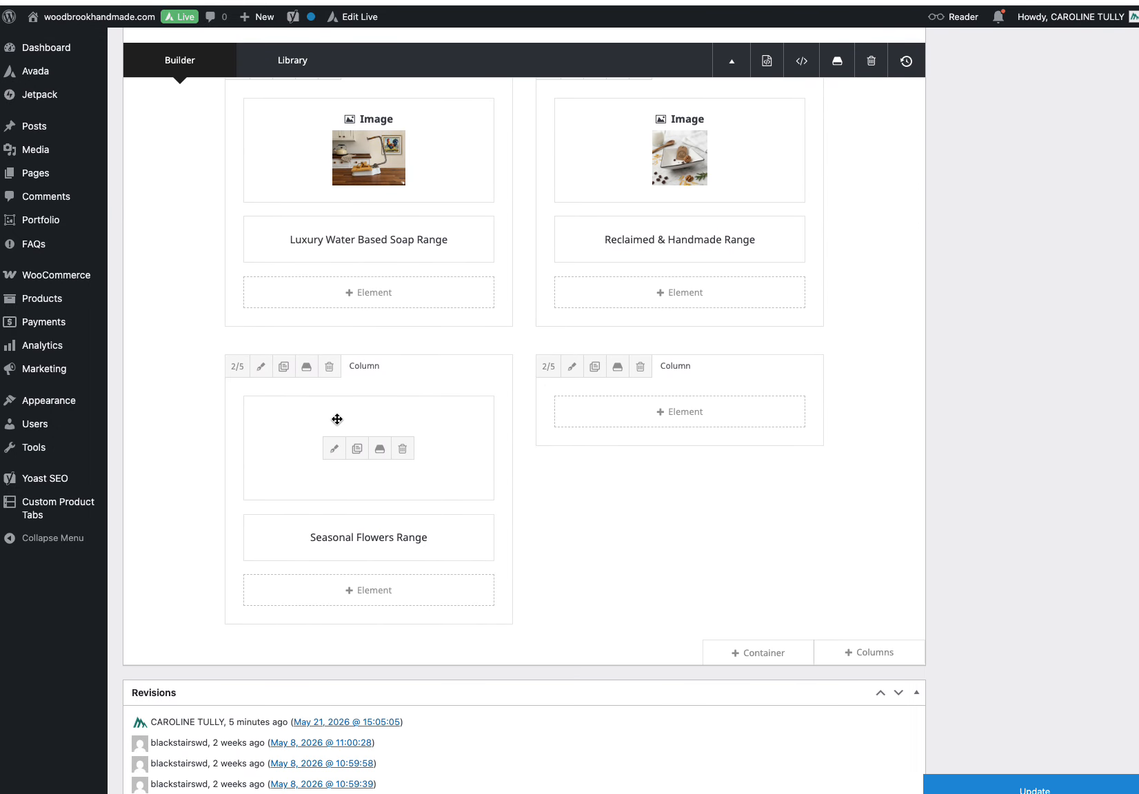
pyautogui.click(640, 366)
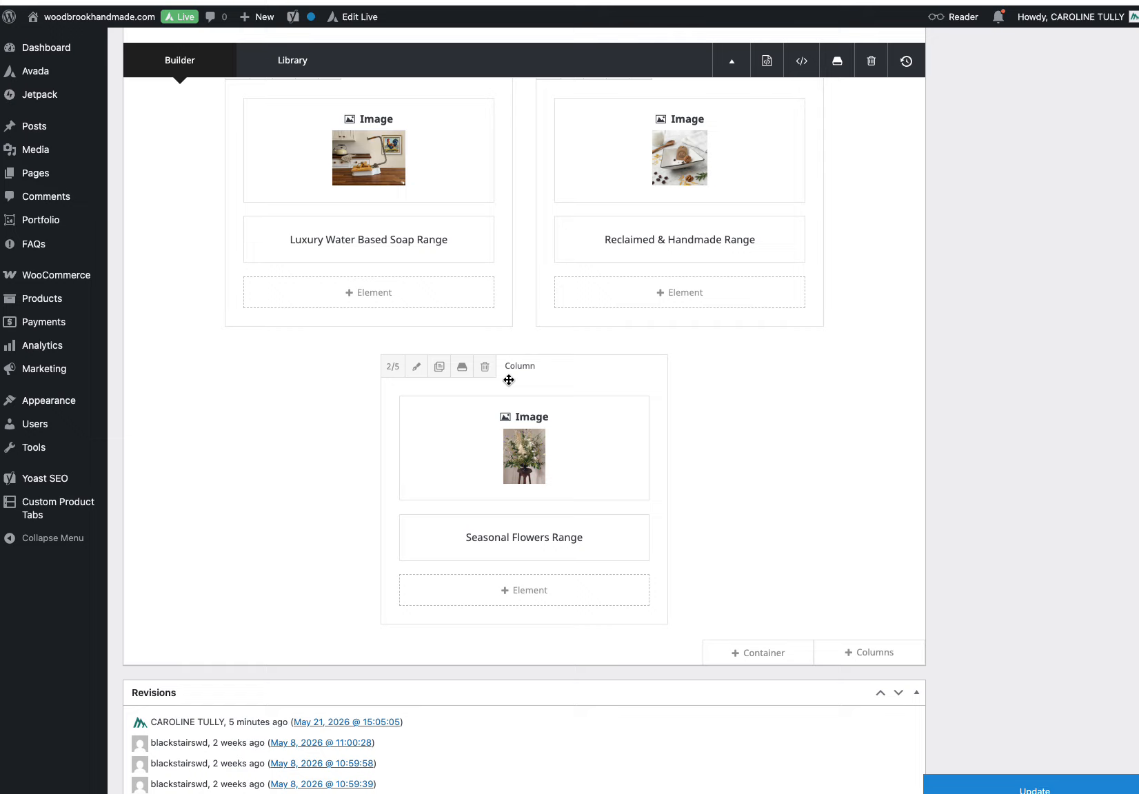
pyautogui.click(438, 367)
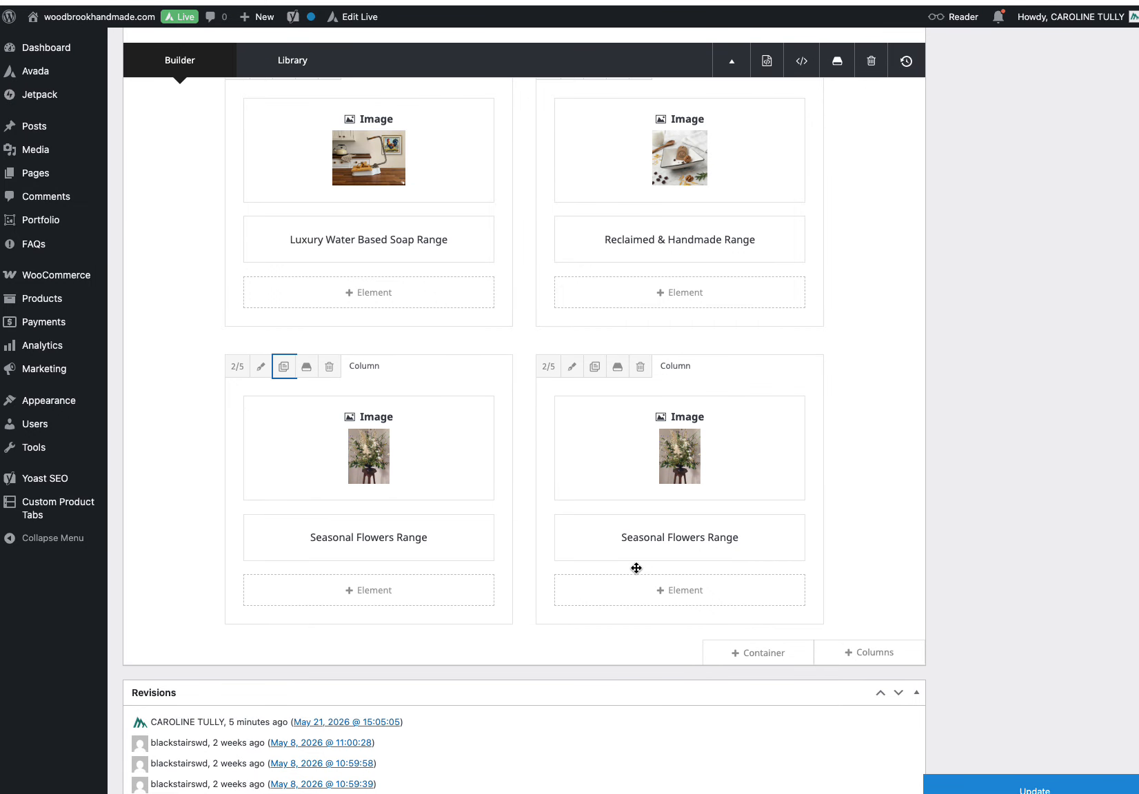
# Step: Replace the duplicated column's image with the Garden Pieces image from the media library and save
pyautogui.click(646, 455)
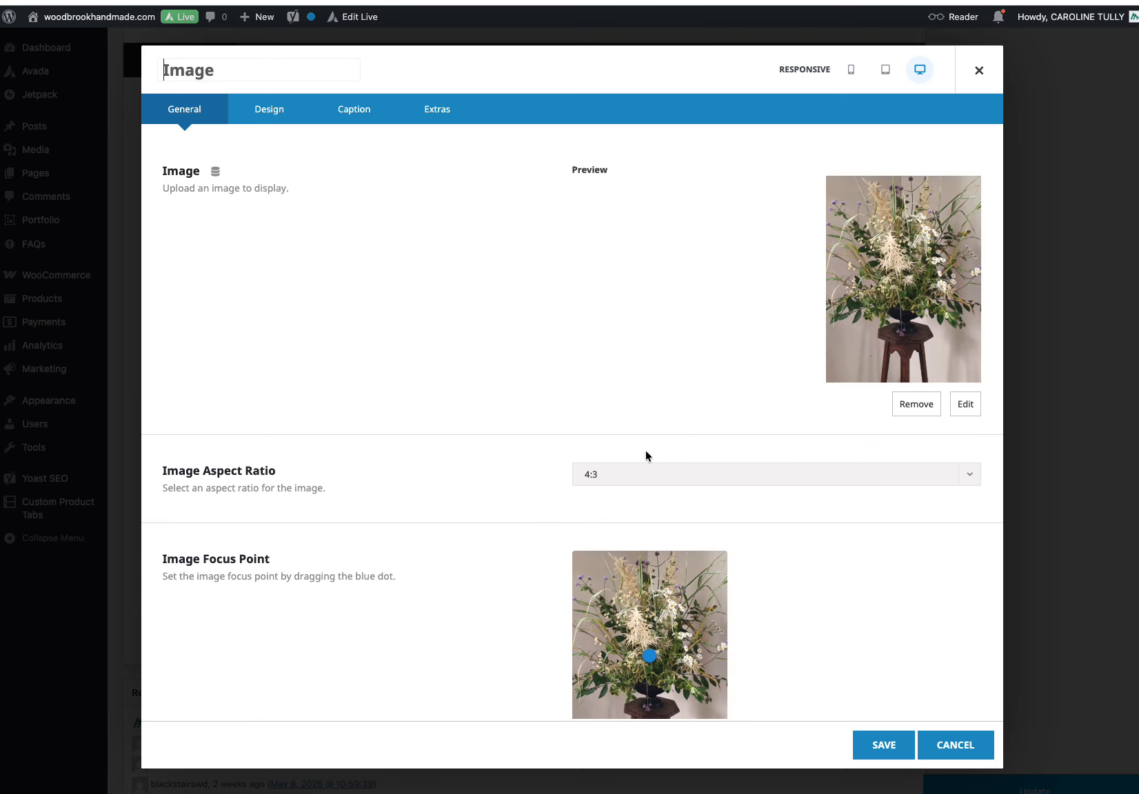
pyautogui.click(967, 405)
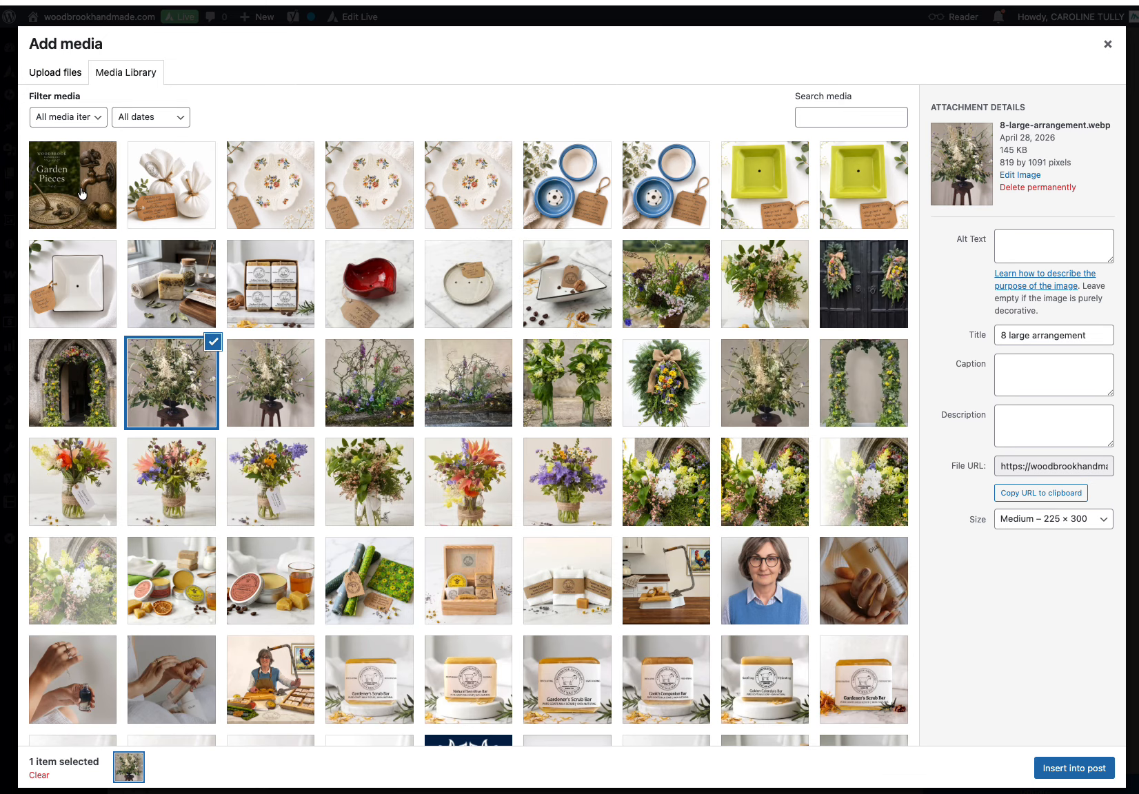
pyautogui.click(83, 195)
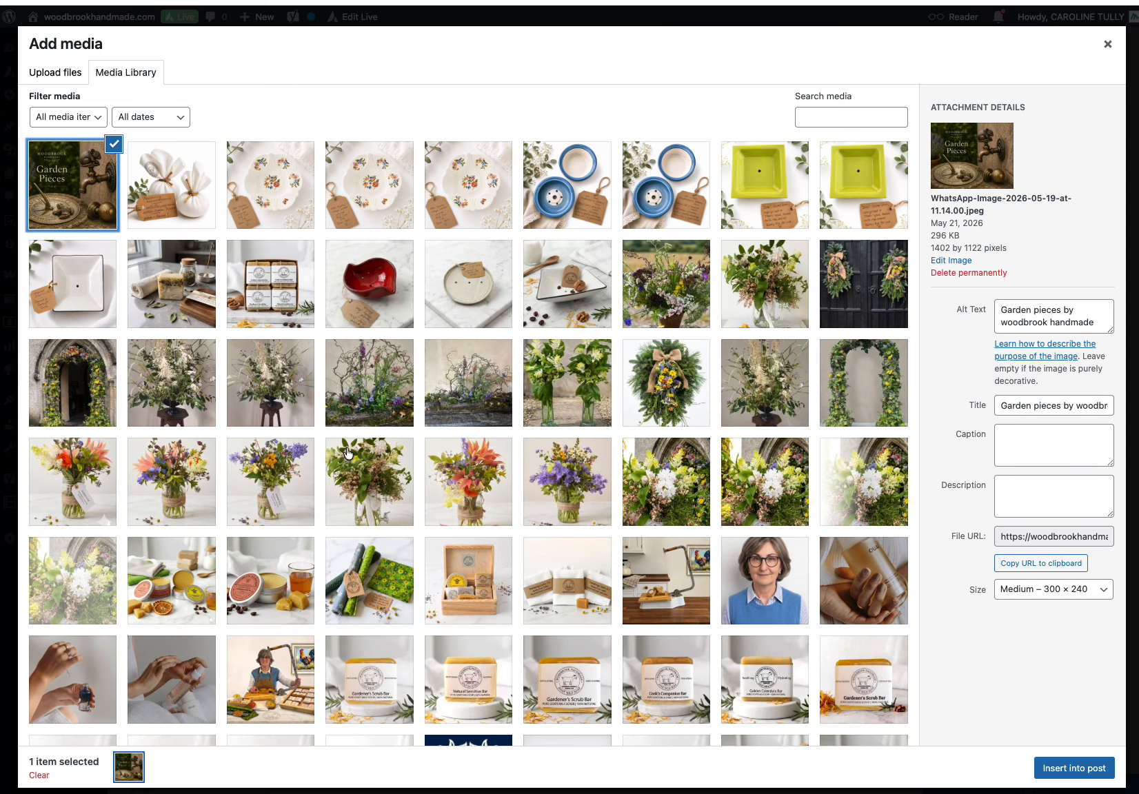
pyautogui.click(1045, 771)
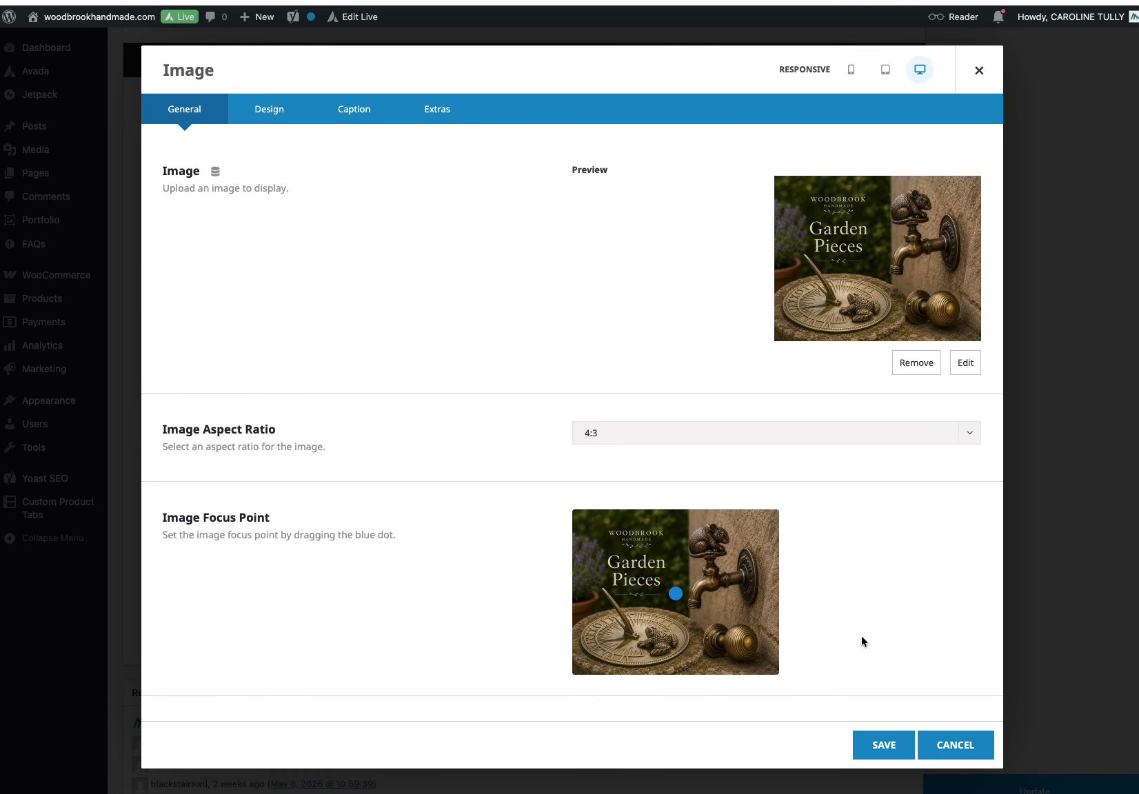
pyautogui.click(879, 745)
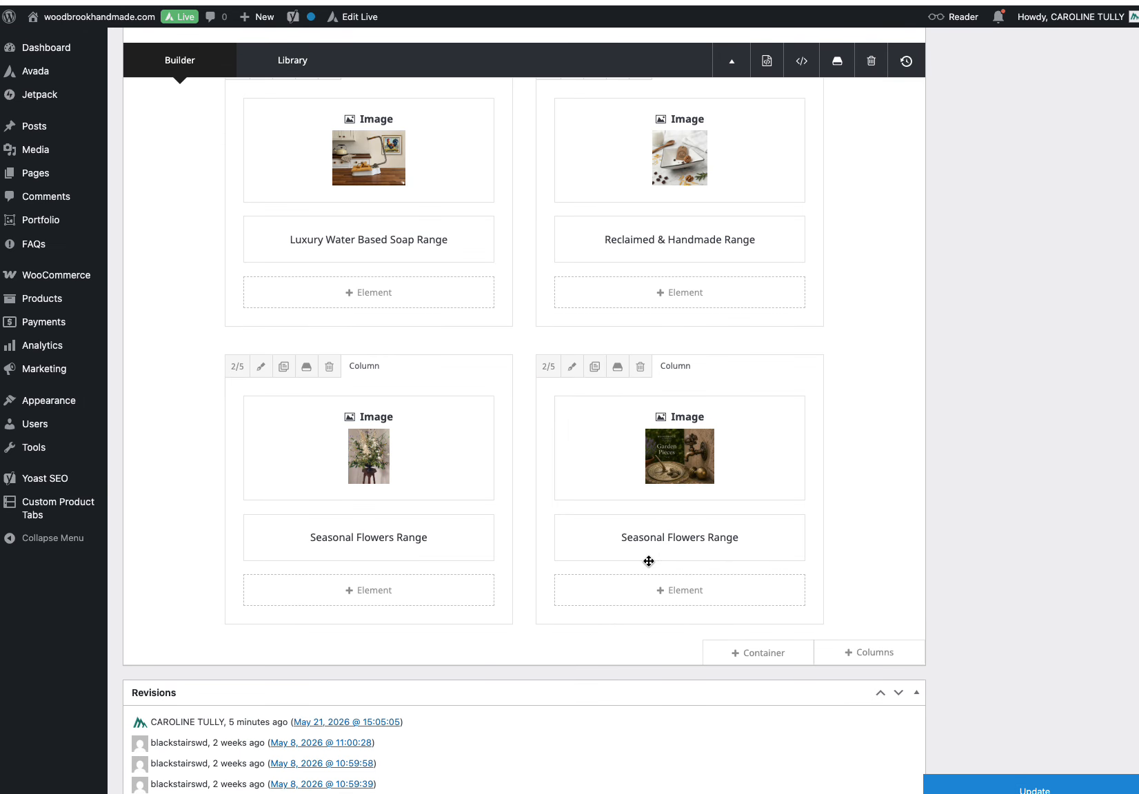
# Step: Rename the duplicated title to Garden Pieces and point its link URL to the garden-pieces product category, then save
pyautogui.click(646, 540)
pyautogui.moveTo(381, 402); pyautogui.dragTo(76, 394)
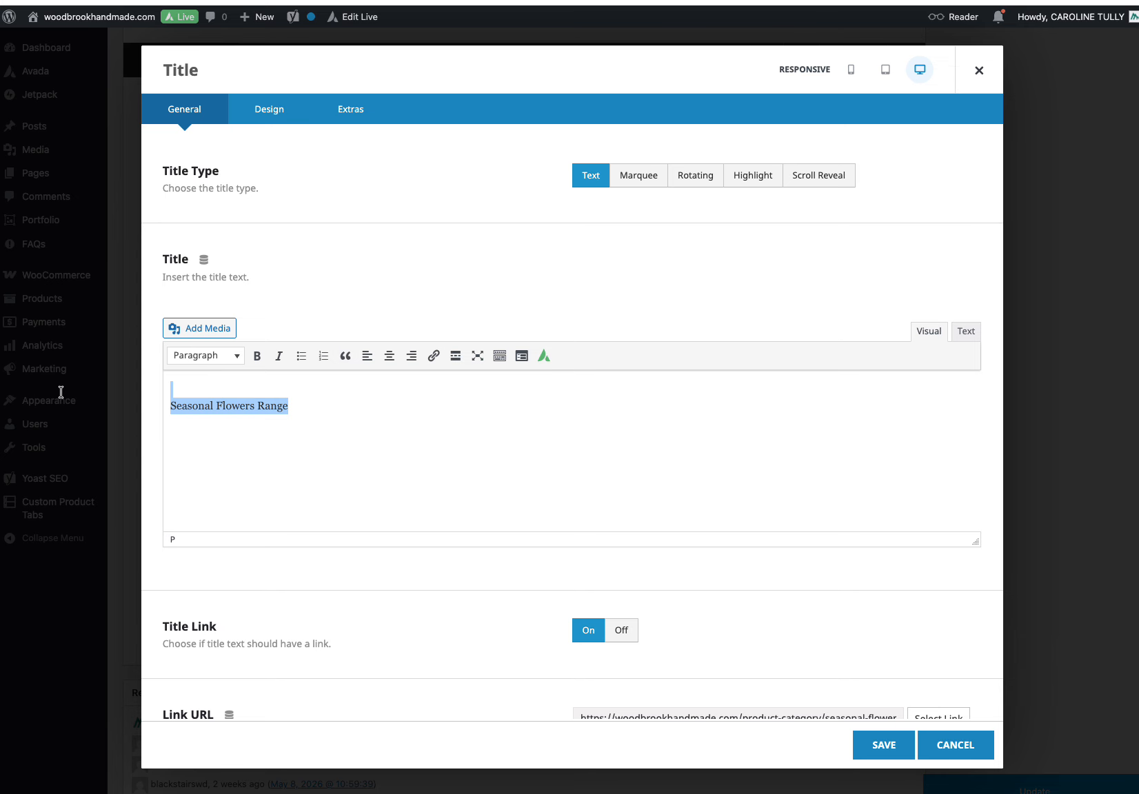
pyautogui.write('Garden Pieces')
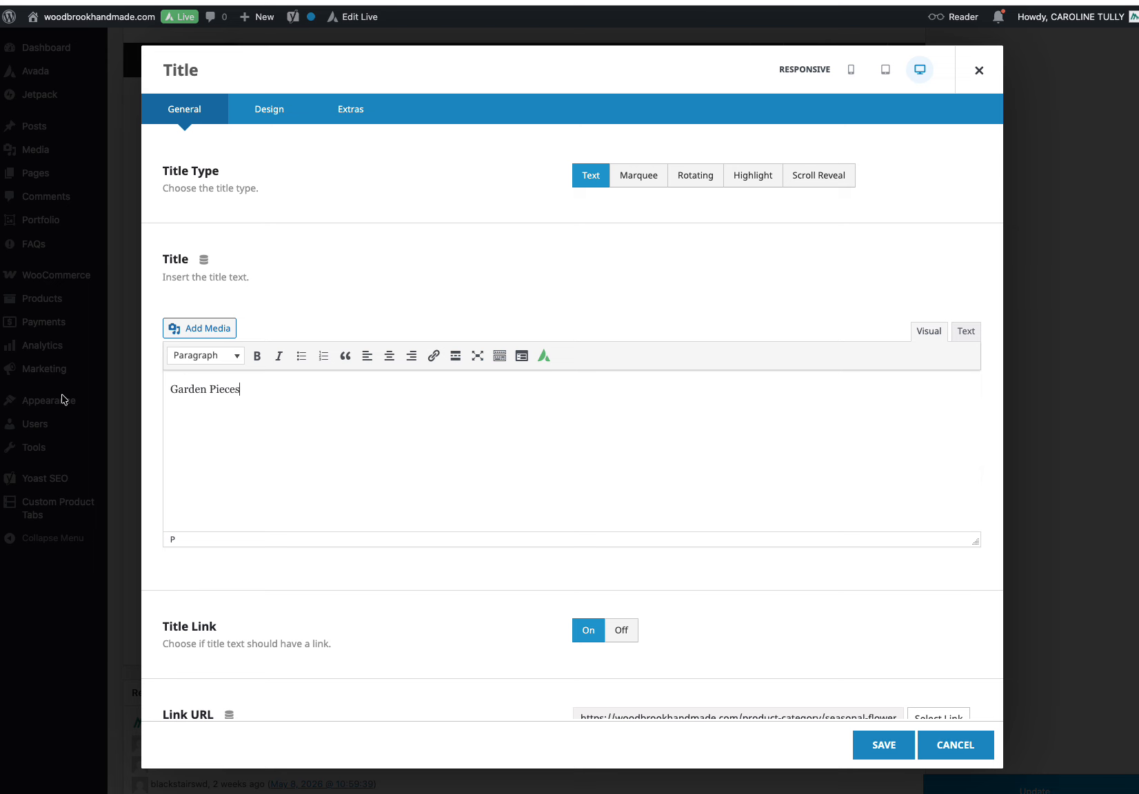
pyautogui.scroll(-3, 814, 610)
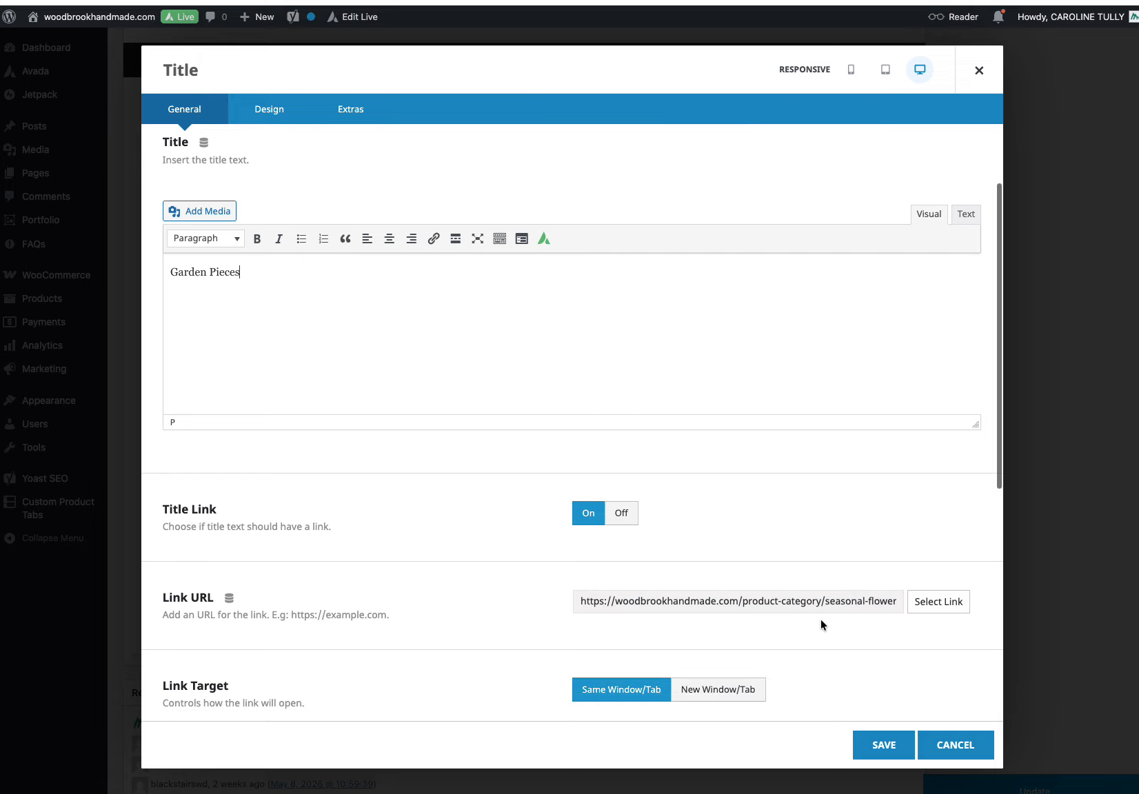
pyautogui.click(852, 606)
pyautogui.moveTo(826, 602); pyautogui.dragTo(909, 603)
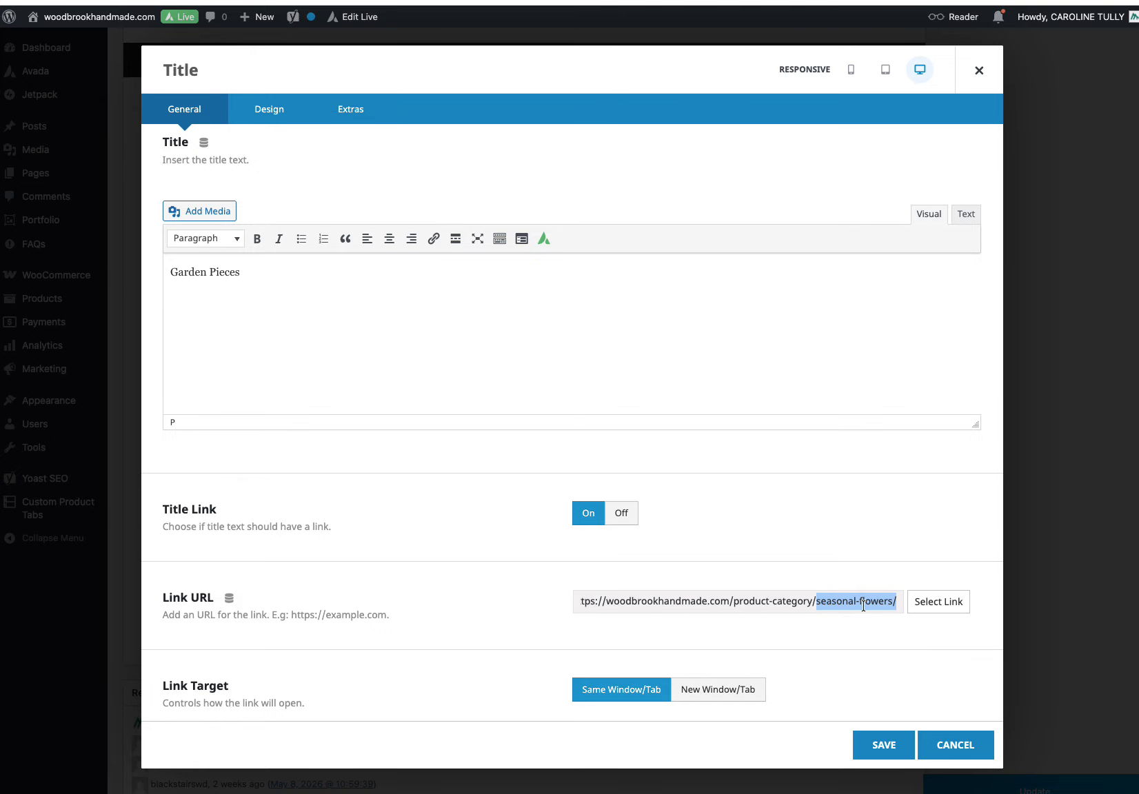
pyautogui.write('garden-piece')
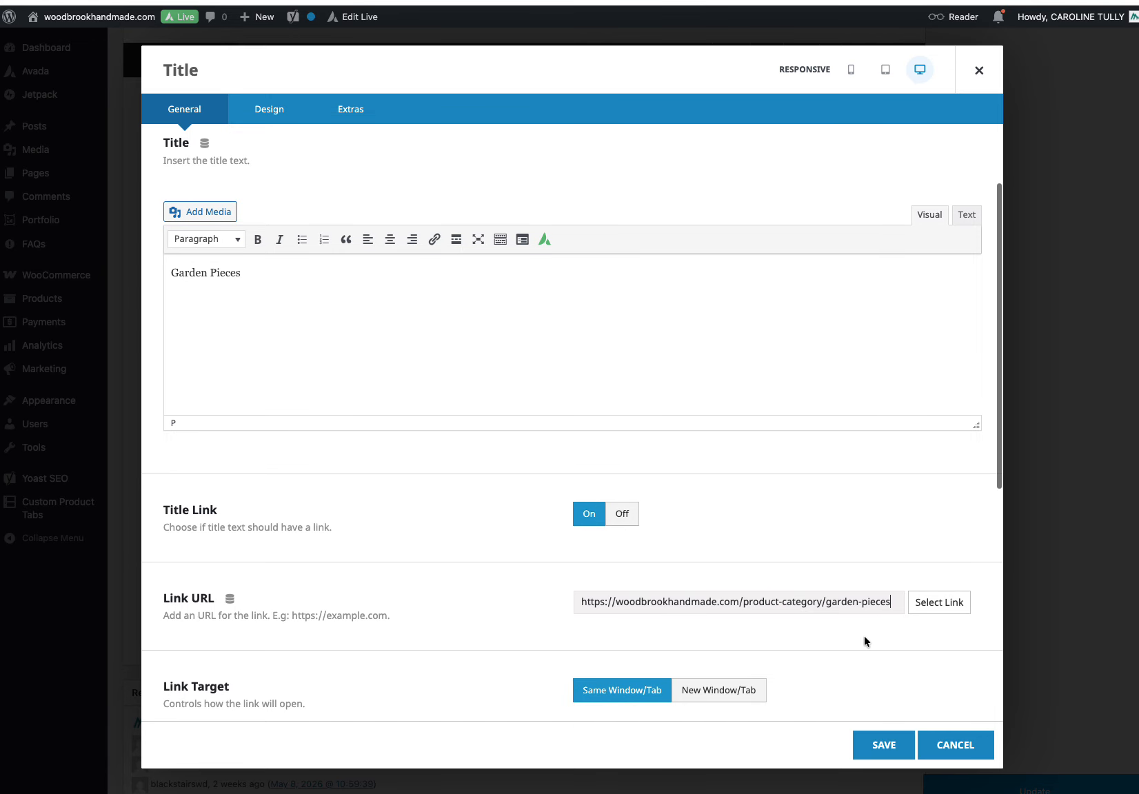
pyautogui.click(894, 750)
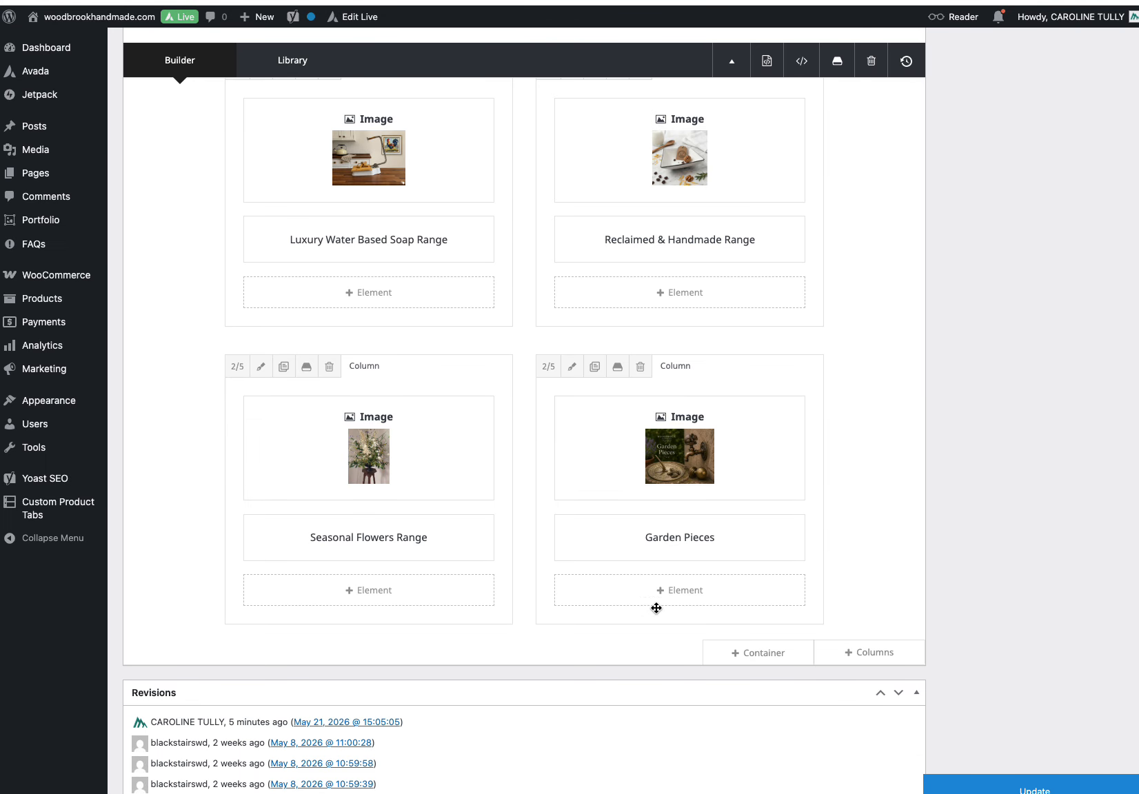
# Step: Review the Garden Pieces column's settings and save them
pyautogui.scroll(-2, 700, 646)
pyautogui.click(573, 304)
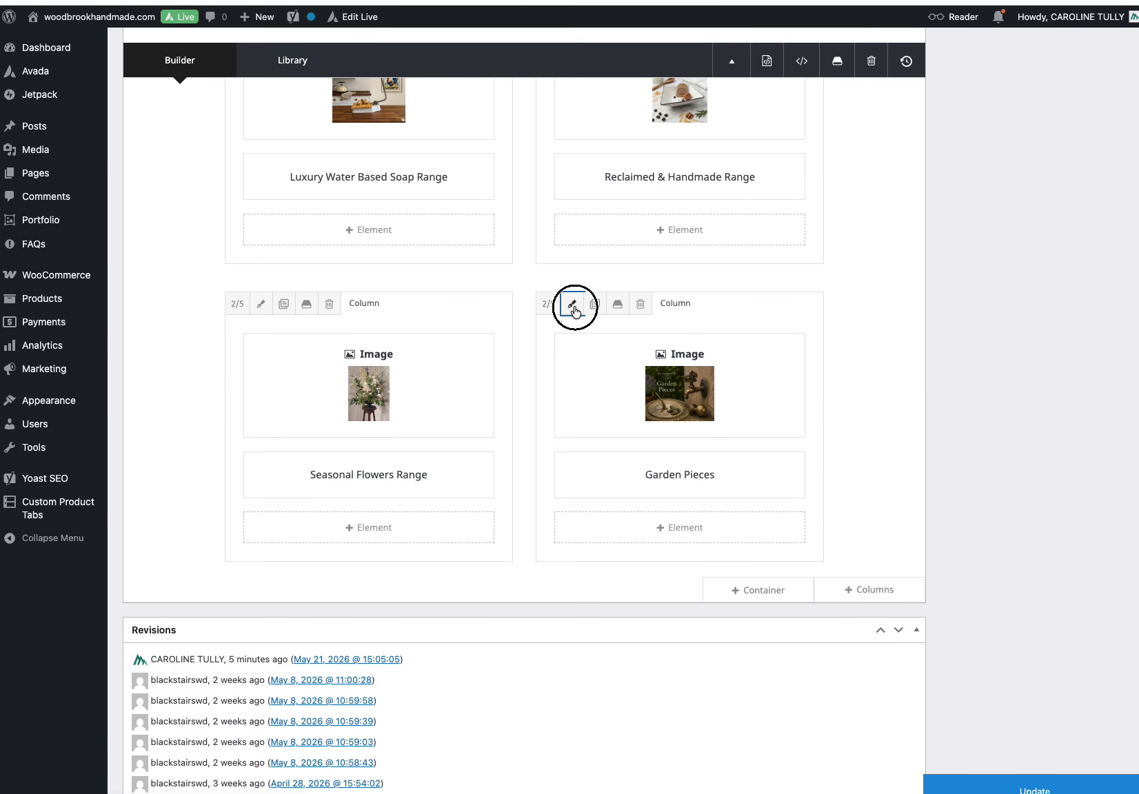
pyautogui.scroll(-3, 609, 438)
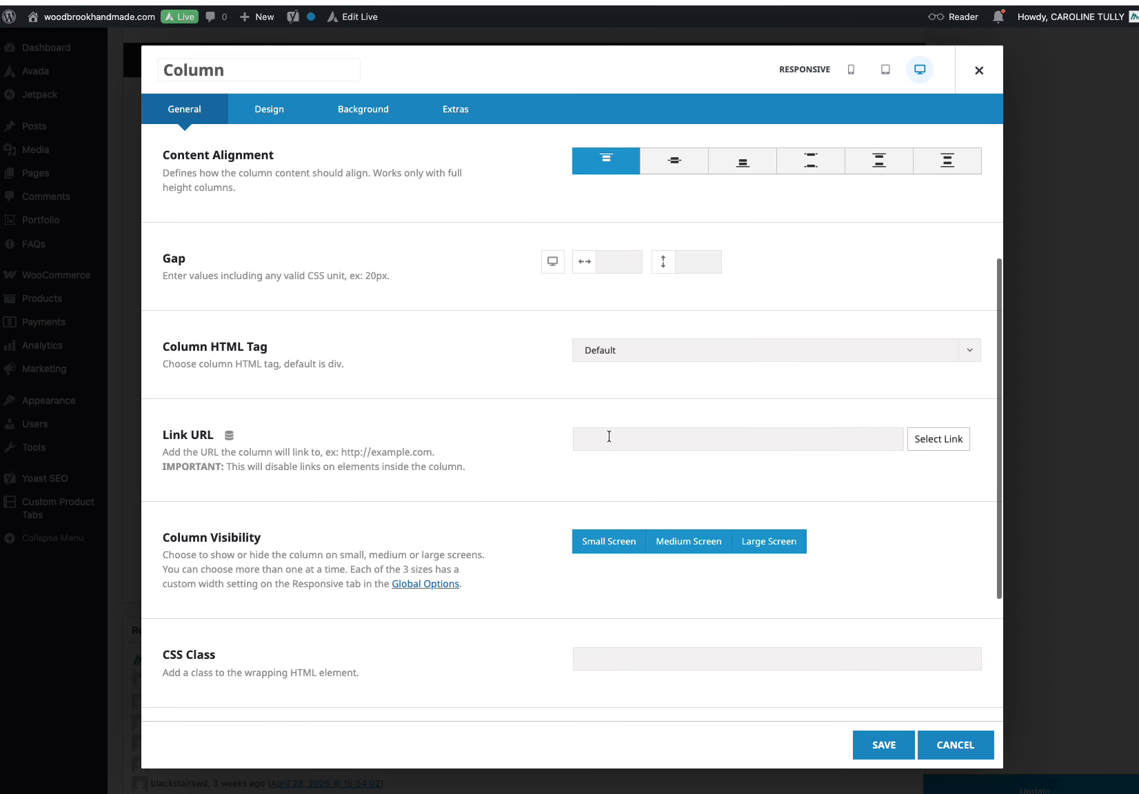
pyautogui.click(883, 743)
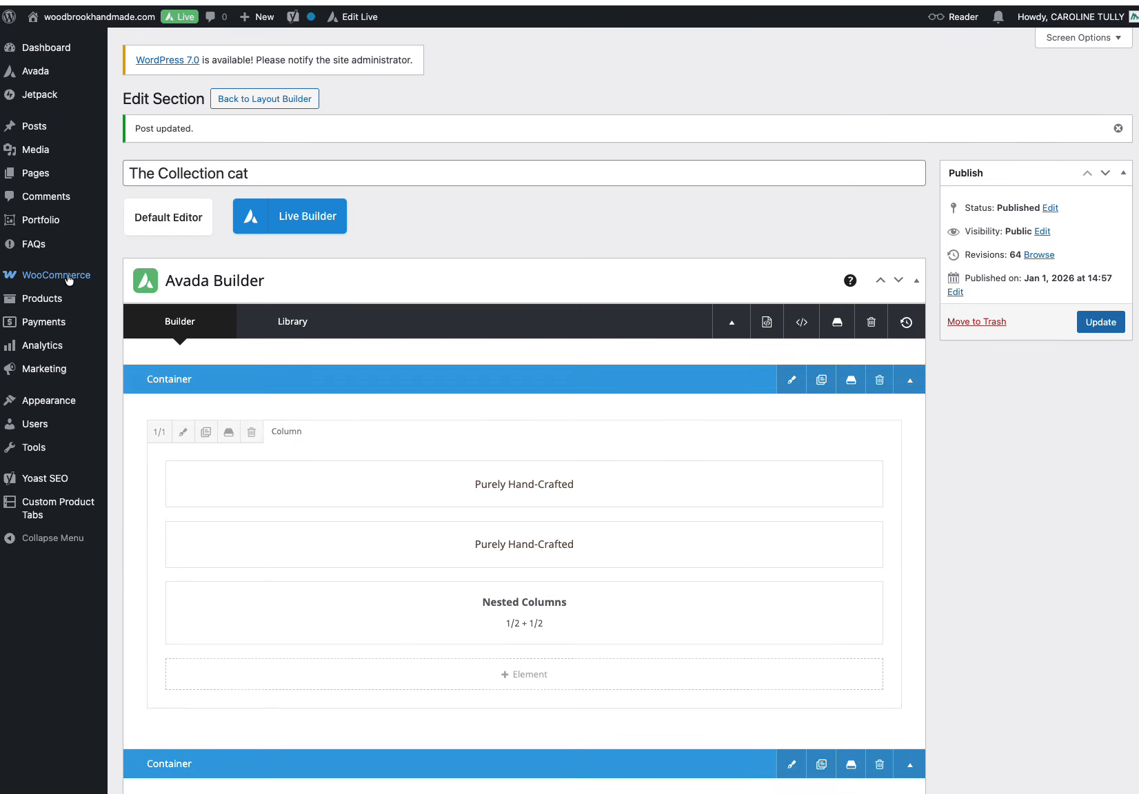
# Step: Update The Collection cat section
pyautogui.moveTo(51, 302)
pyautogui.rightClick(153, 360)
pyautogui.click(168, 367)
pyautogui.scroll(-1, 276, 138)
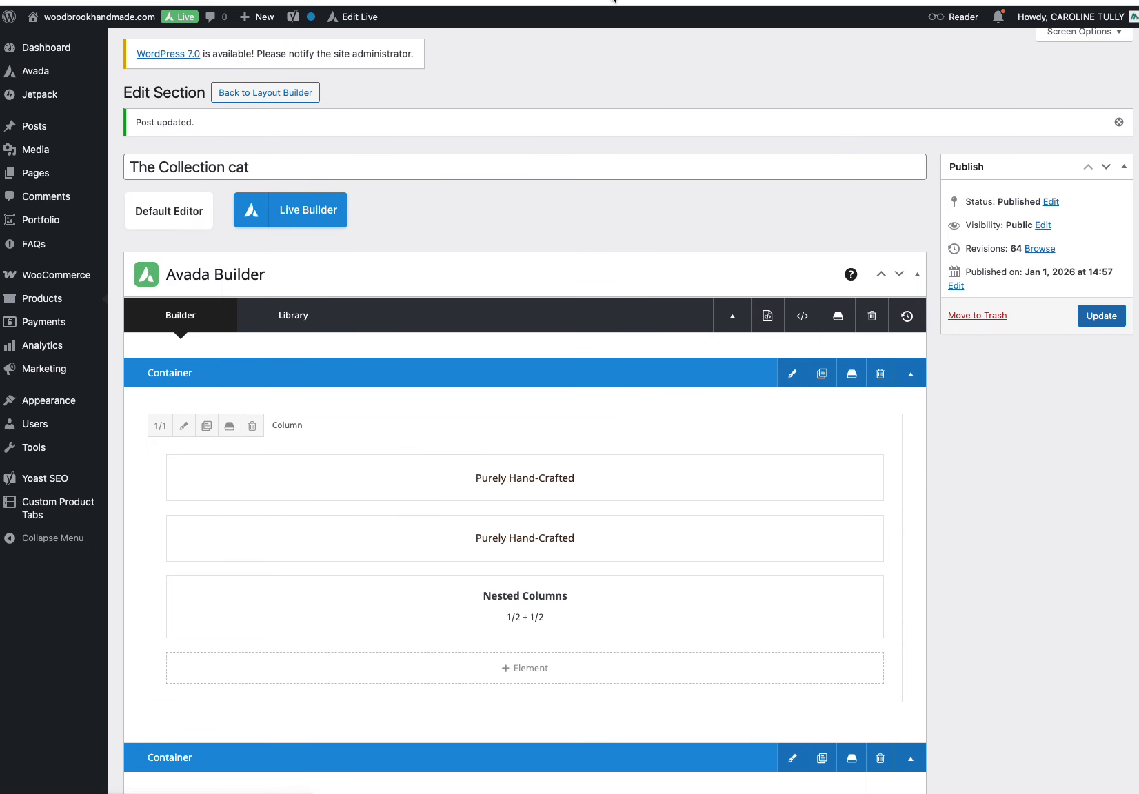
# Step: View the Garden Pieces product category page on the live site
pyautogui.click(531, 2)
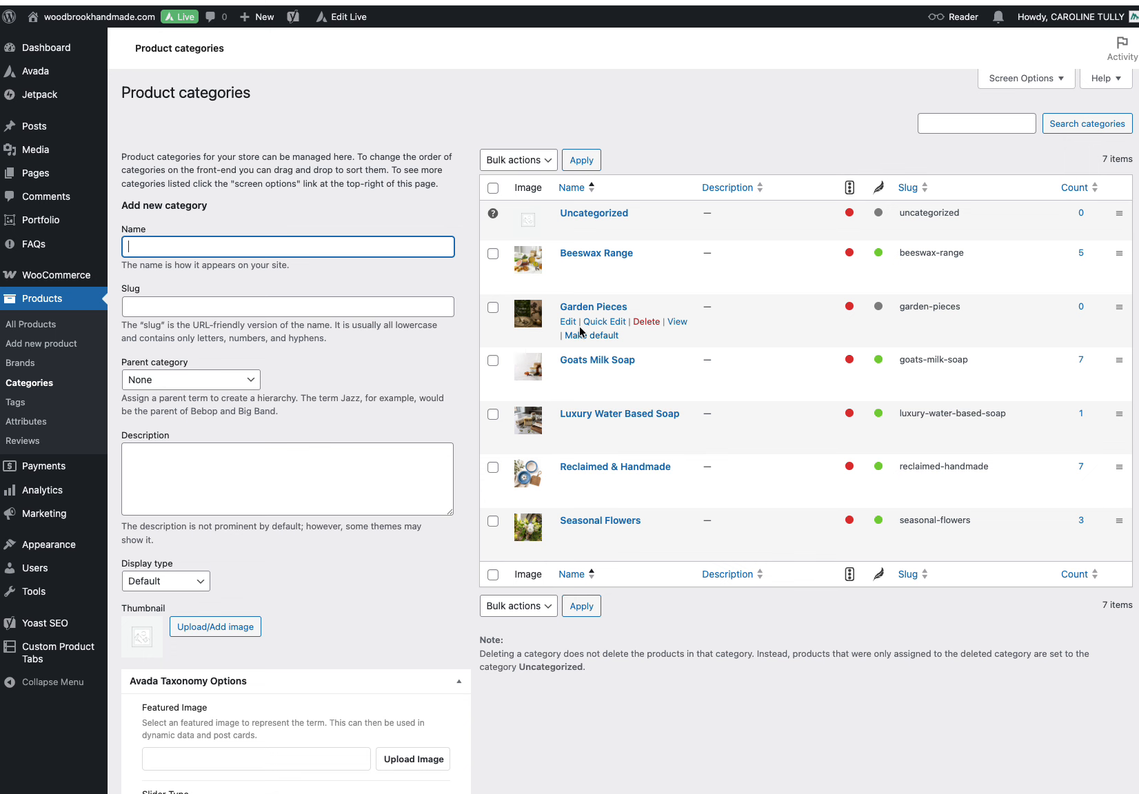
pyautogui.scroll(-1, 597, 331)
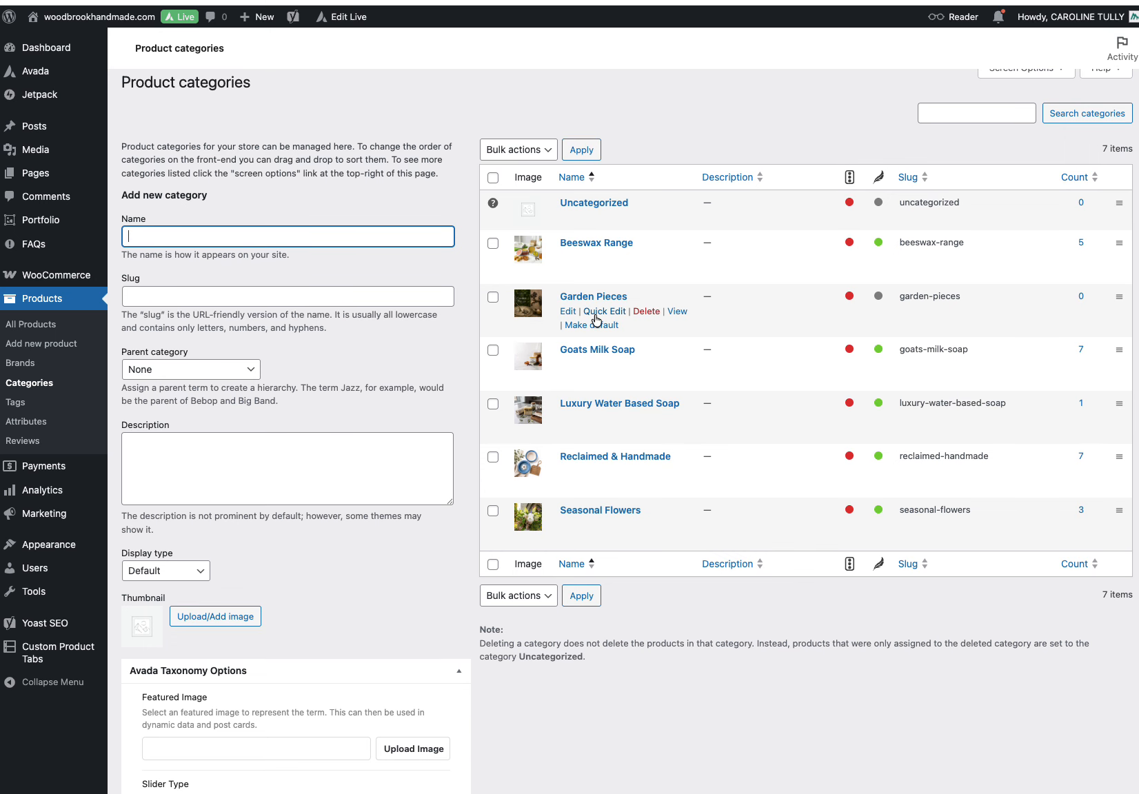
pyautogui.click(678, 311)
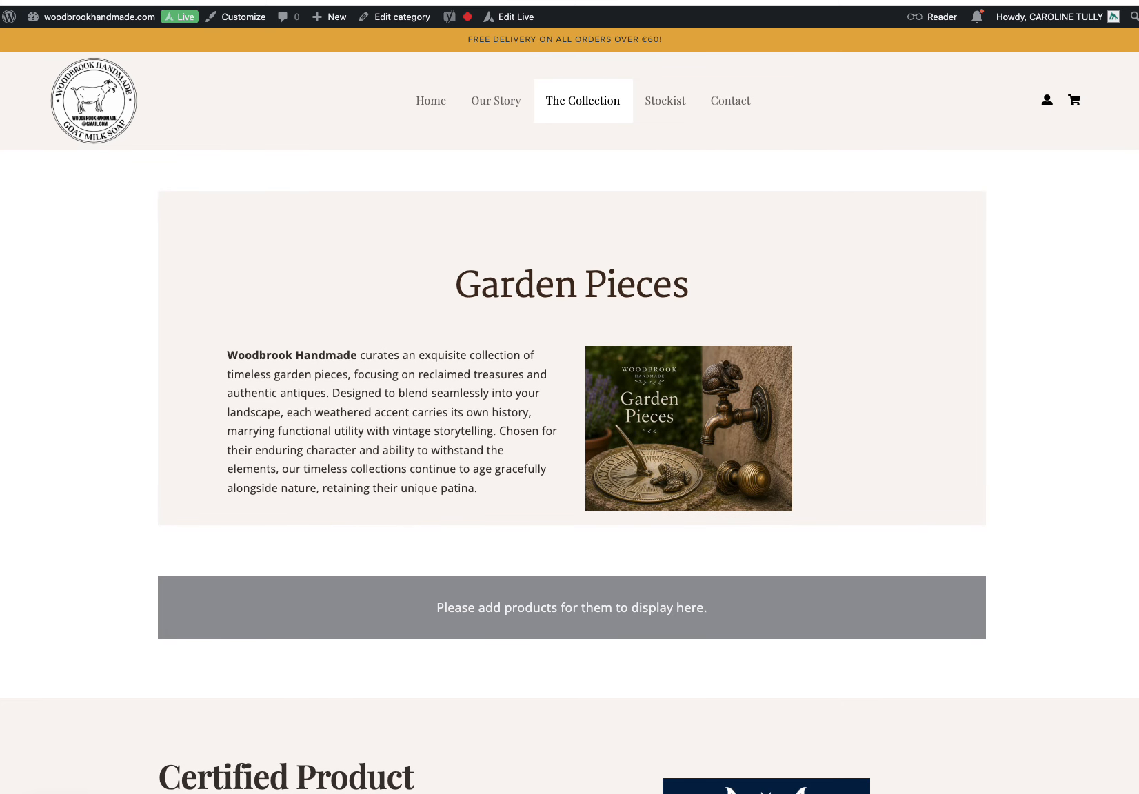
# Step: Review the Garden Pieces layout in the Avada Layouts tab
pyautogui.click(455, 0)
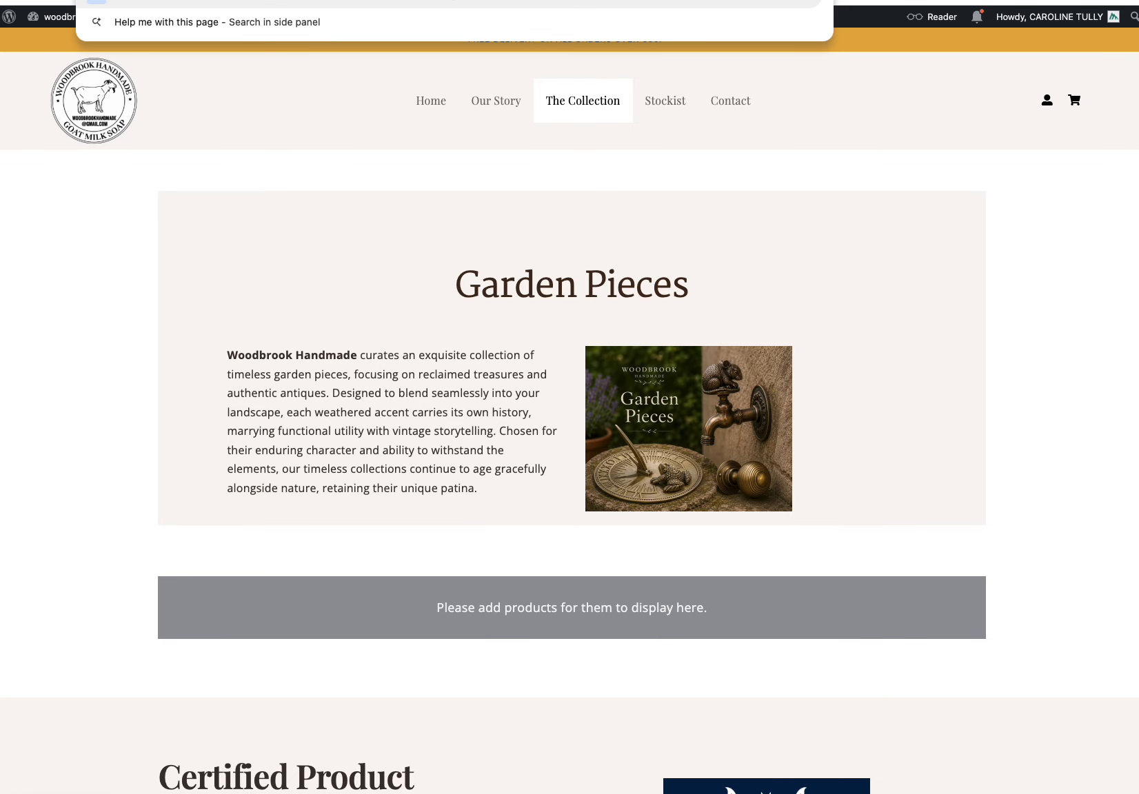
pyautogui.click(207, 1)
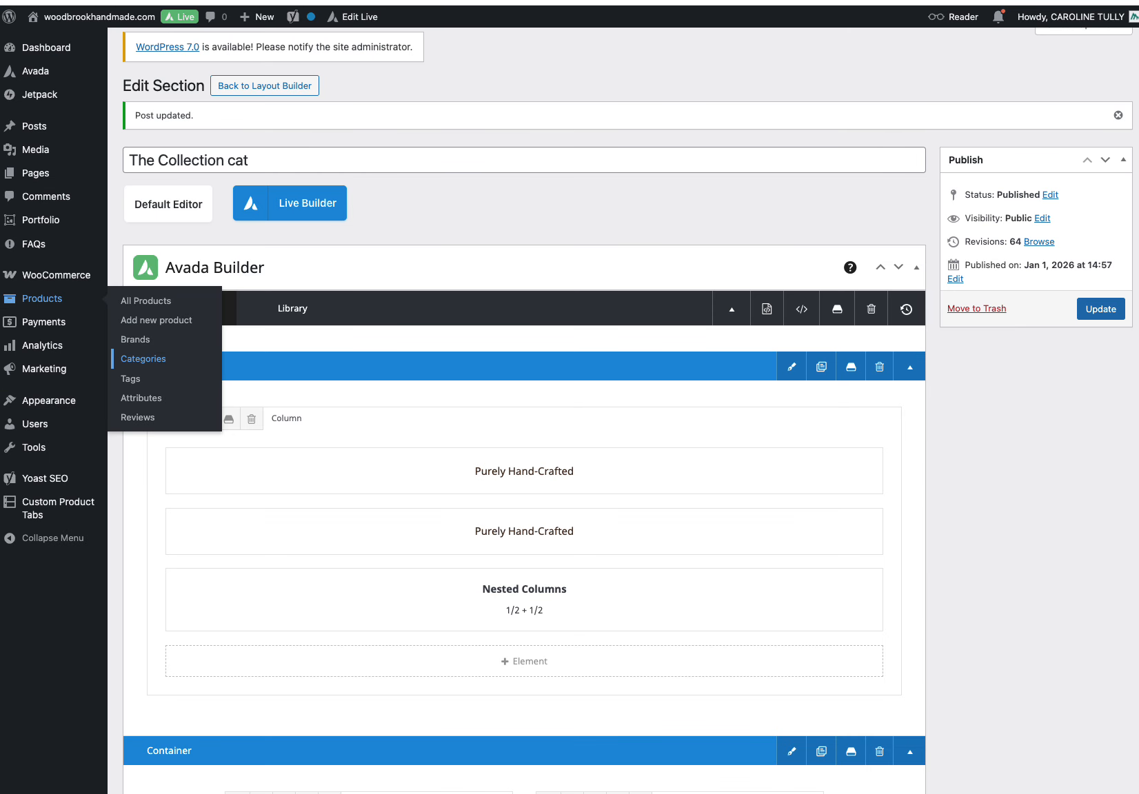
pyautogui.click(138, 1)
pyautogui.scroll(-7, 603, 488)
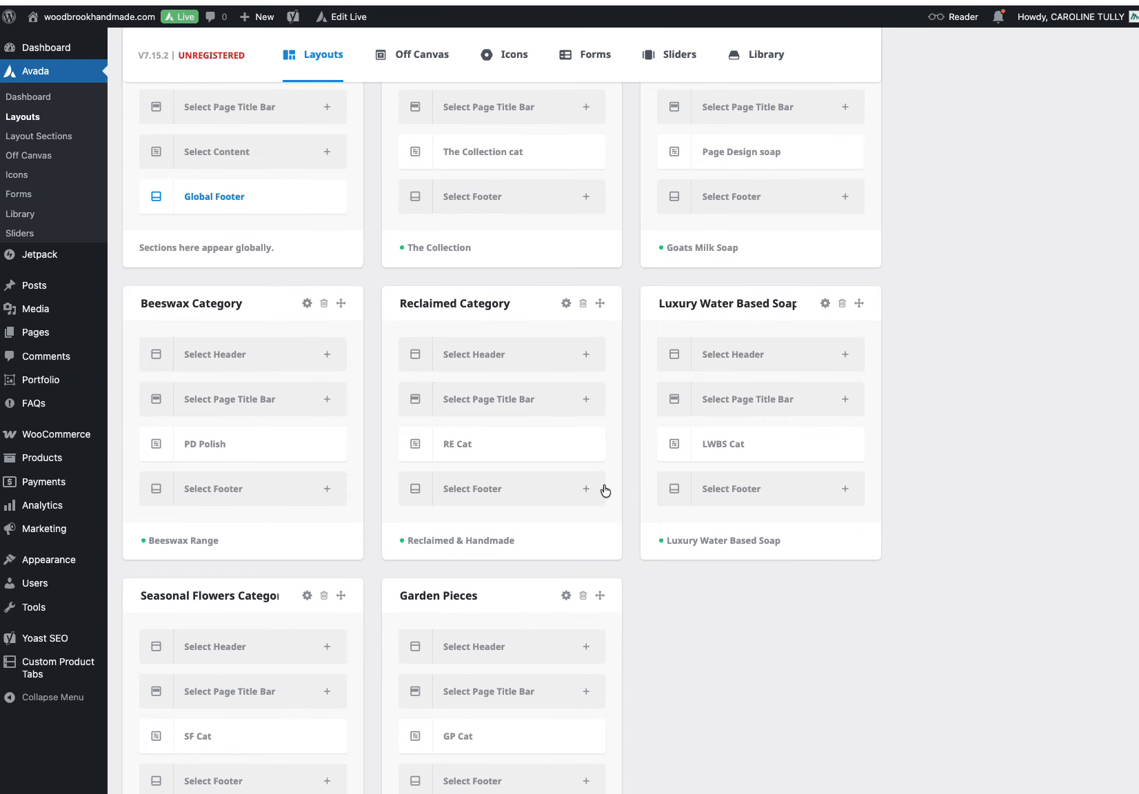
pyautogui.moveTo(567, 601)
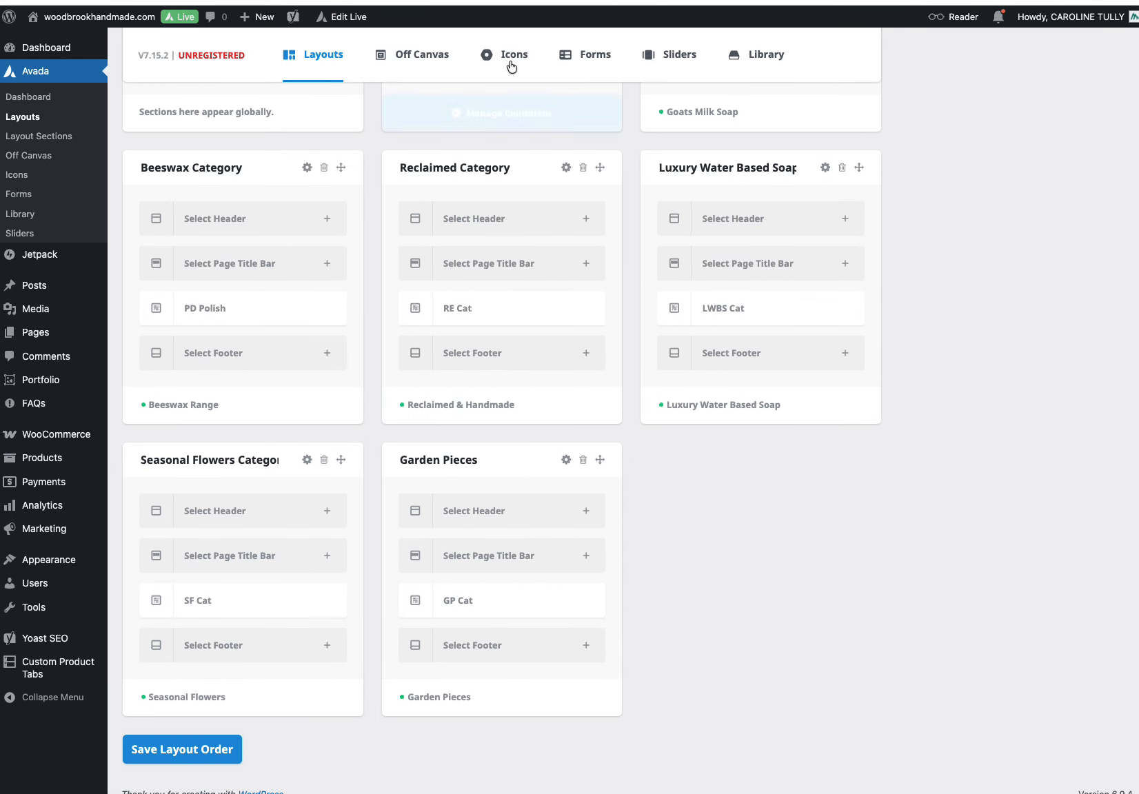
pyautogui.hotkey('ctrl', 'Tab')
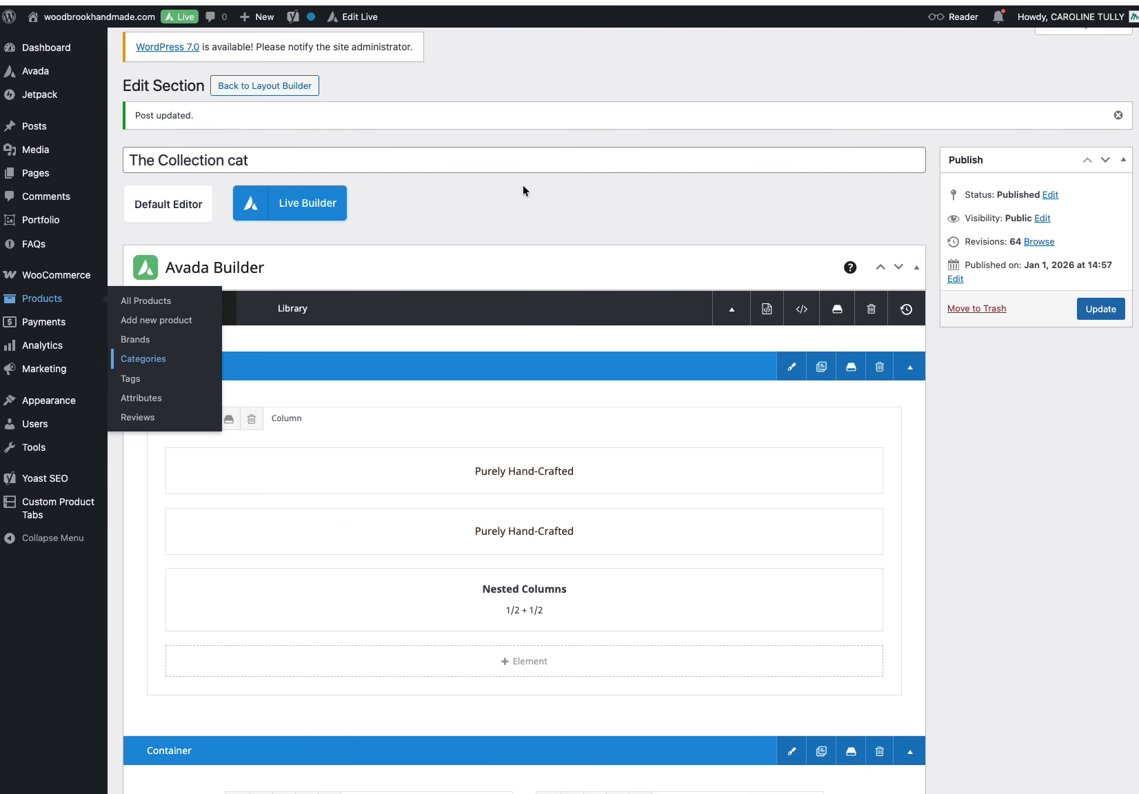
# Step: Review the Garden Pieces title's link settings and save
pyautogui.scroll(-15, 522, 185)
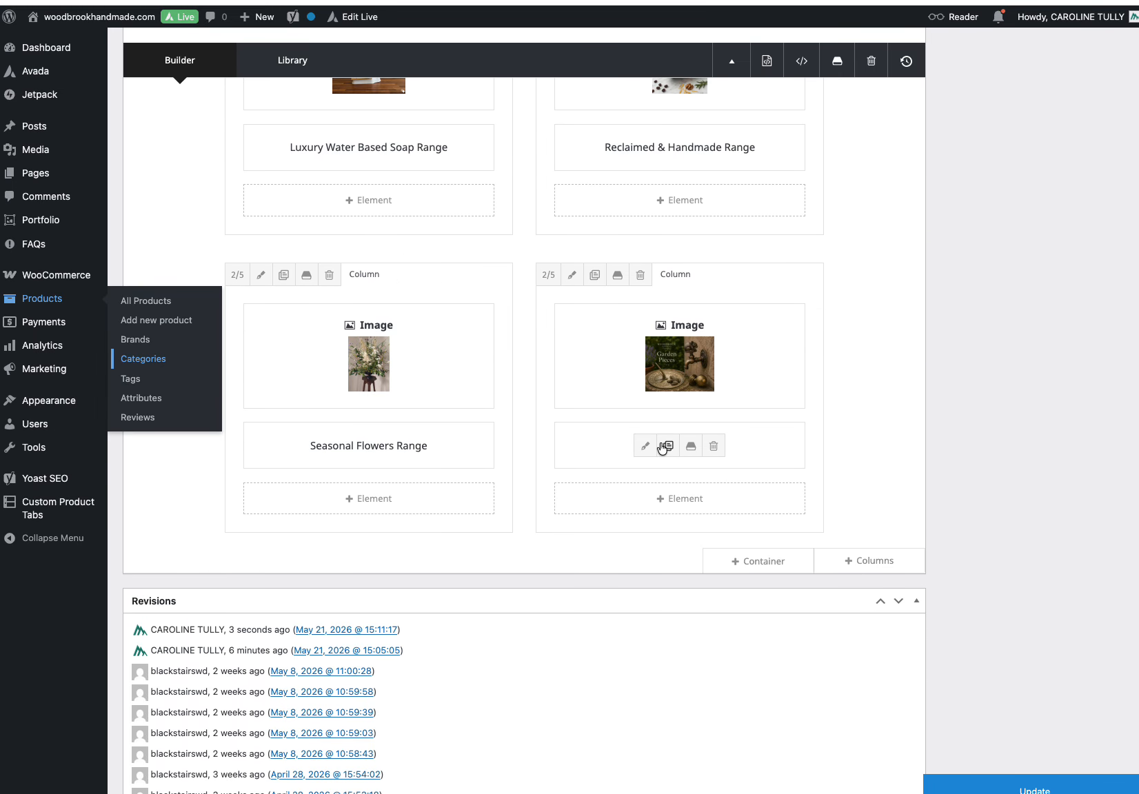
pyautogui.click(646, 446)
pyautogui.scroll(-5, 638, 468)
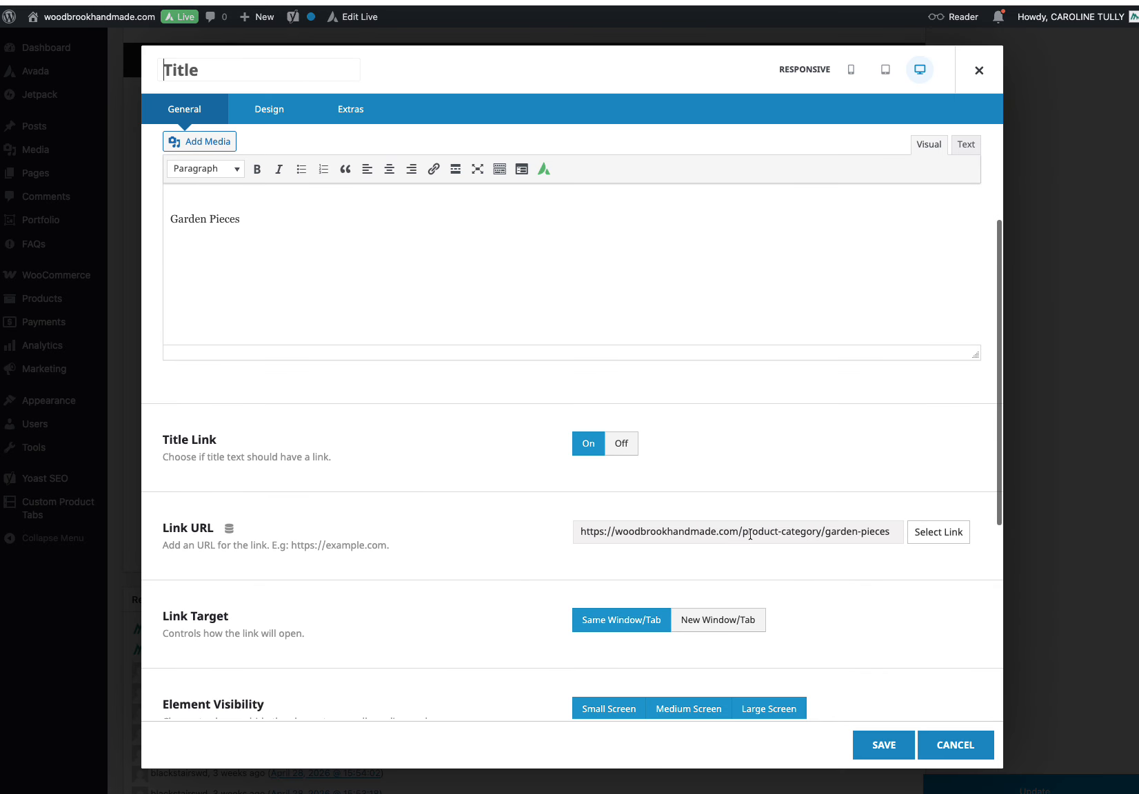
pyautogui.click(880, 745)
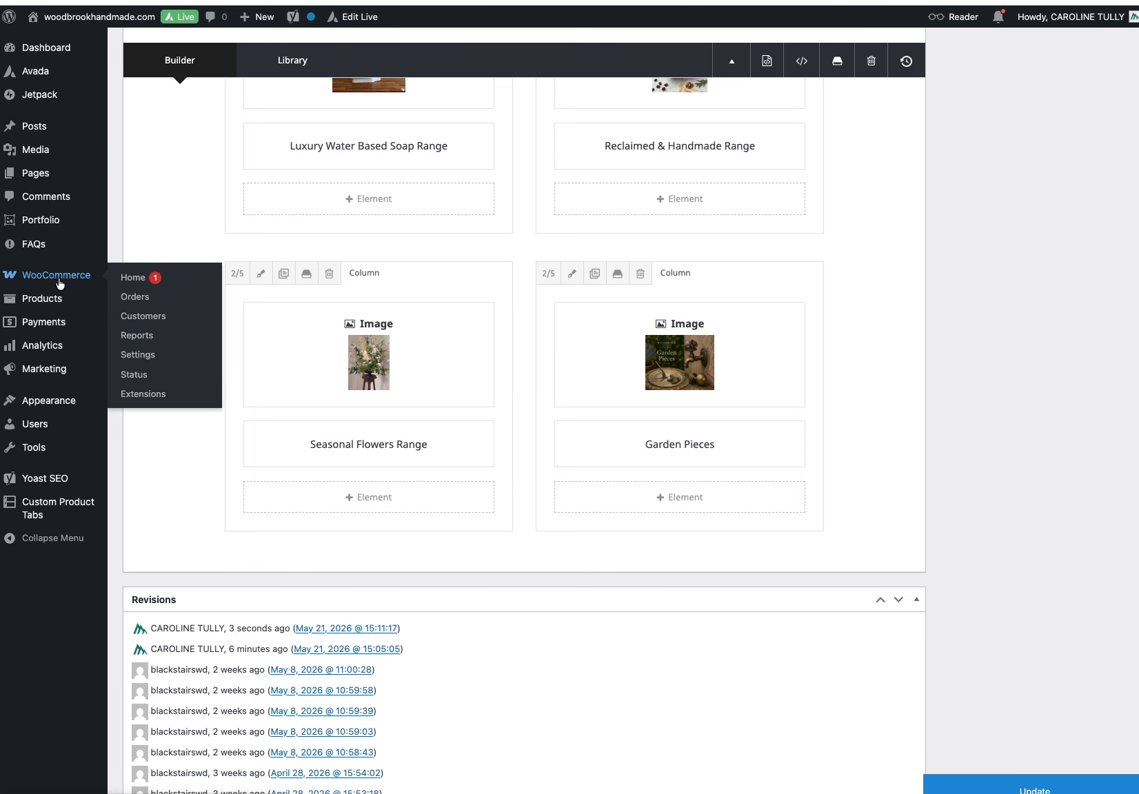
# Step: Open the Main Menu's structure in the Menus editor
pyautogui.moveTo(65, 379)
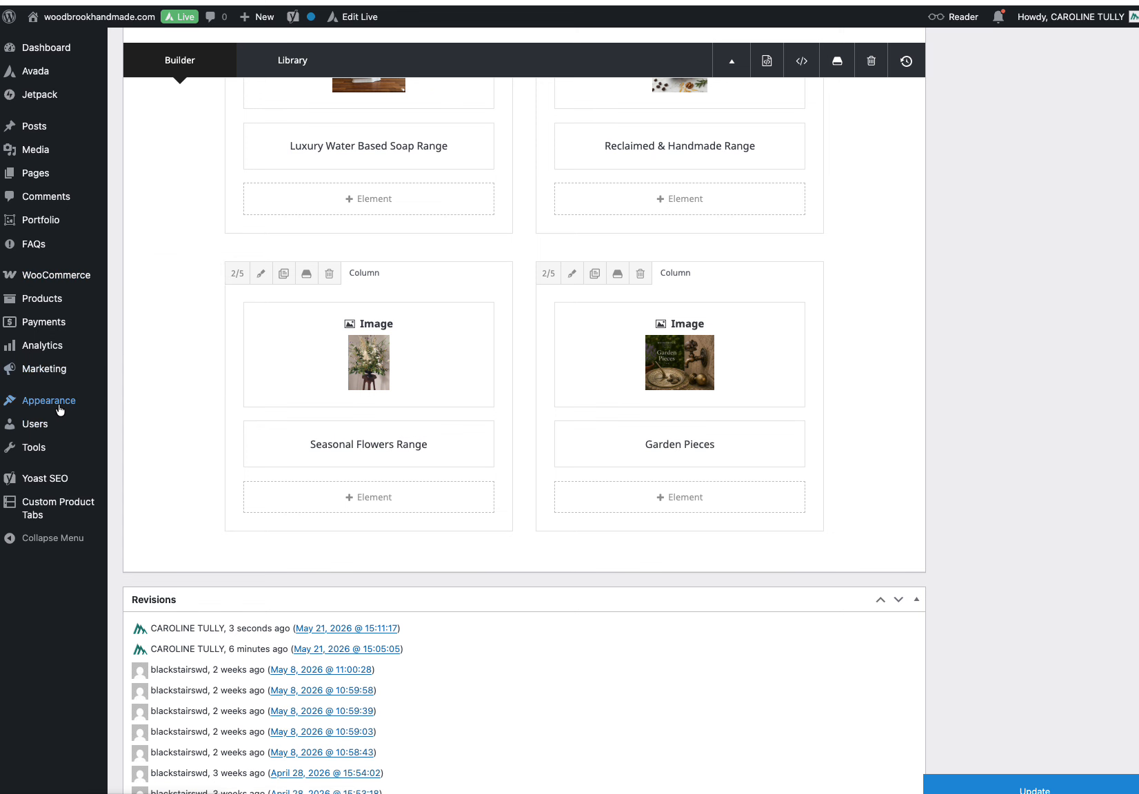
pyautogui.moveTo(60, 406)
pyautogui.click(132, 481)
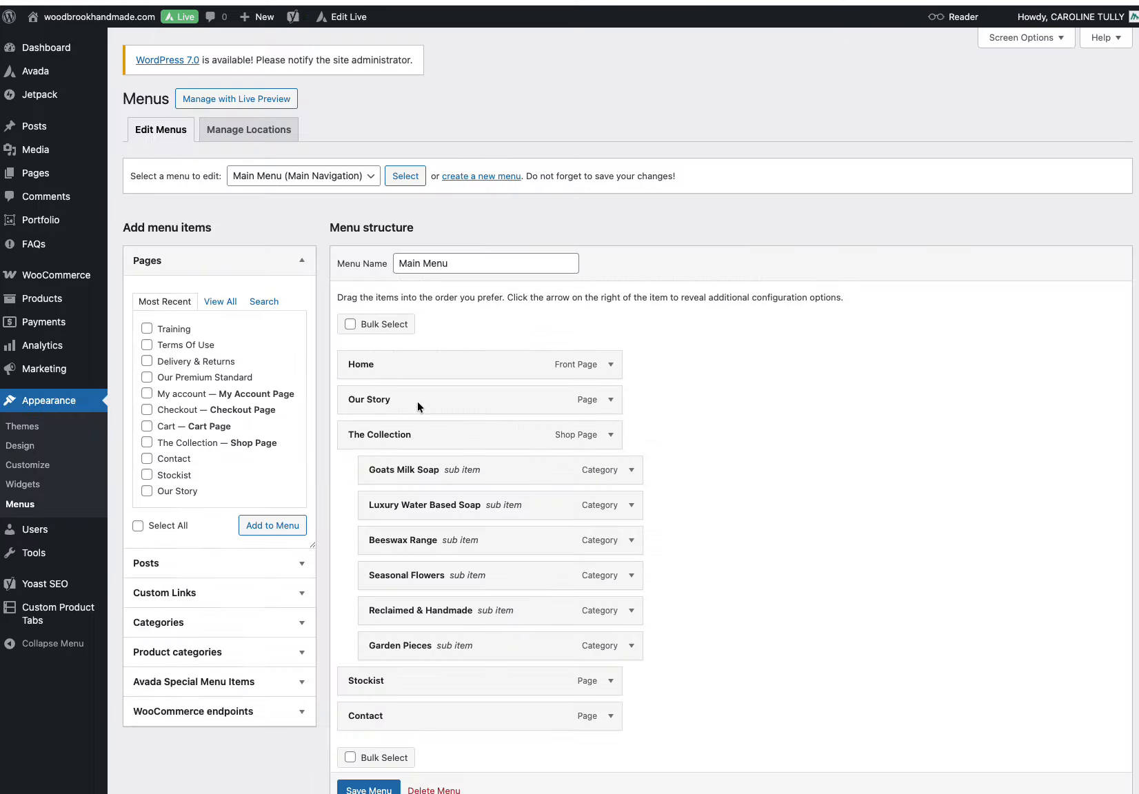
pyautogui.click(296, 176)
pyautogui.click(279, 175)
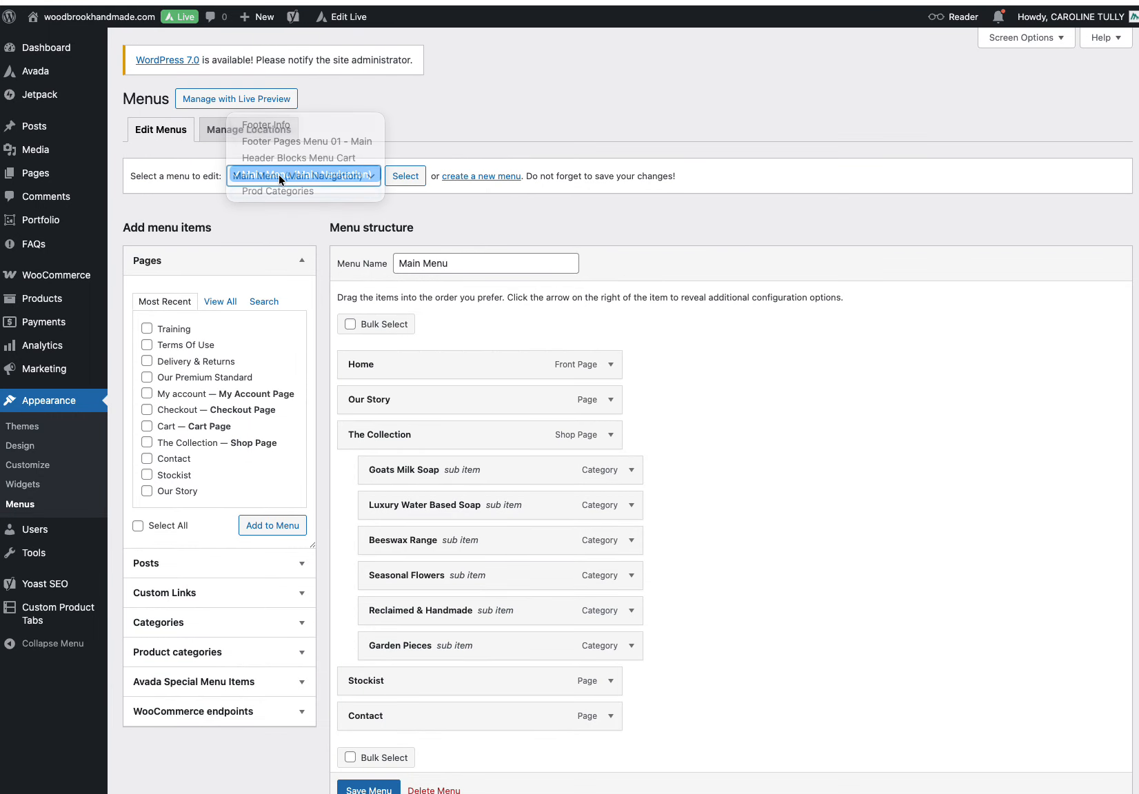
pyautogui.scroll(-1, 251, 343)
pyautogui.scroll(-3, 252, 344)
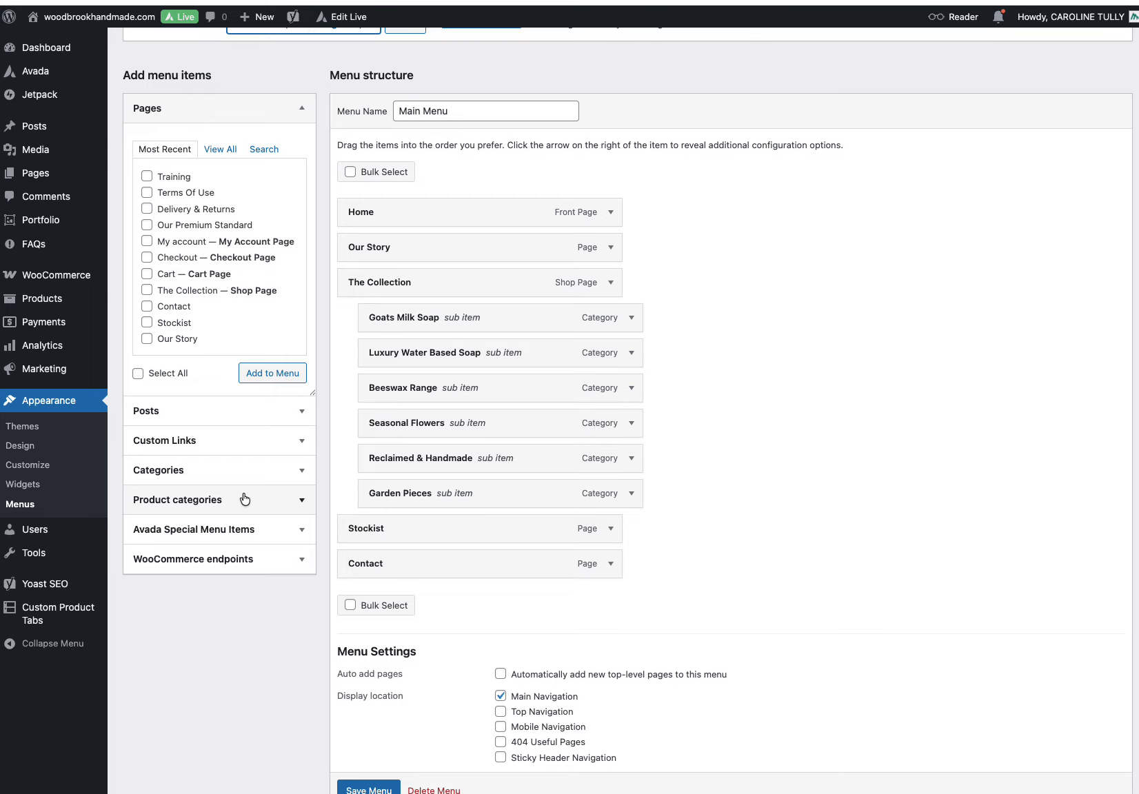
# Step: Add the Garden Pieces product category as a sub item under The Collection, then leave the page without saving
pyautogui.click(311, 498)
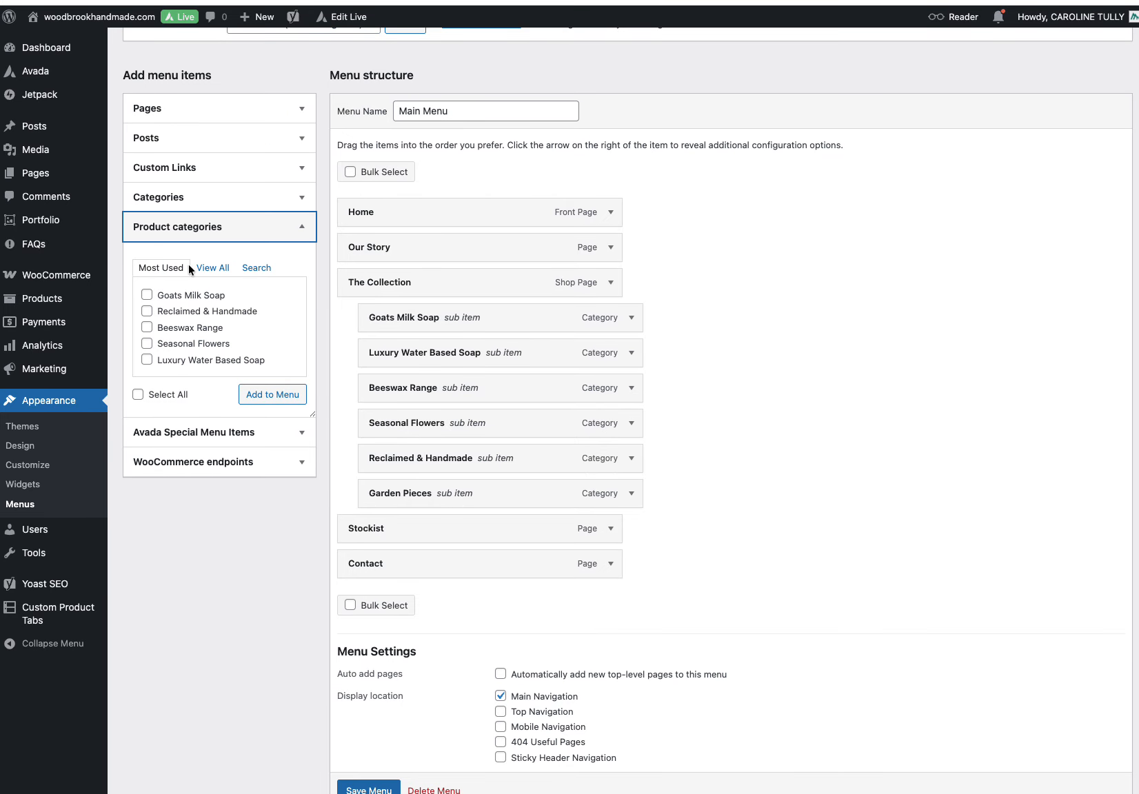
pyautogui.click(220, 273)
pyautogui.click(147, 311)
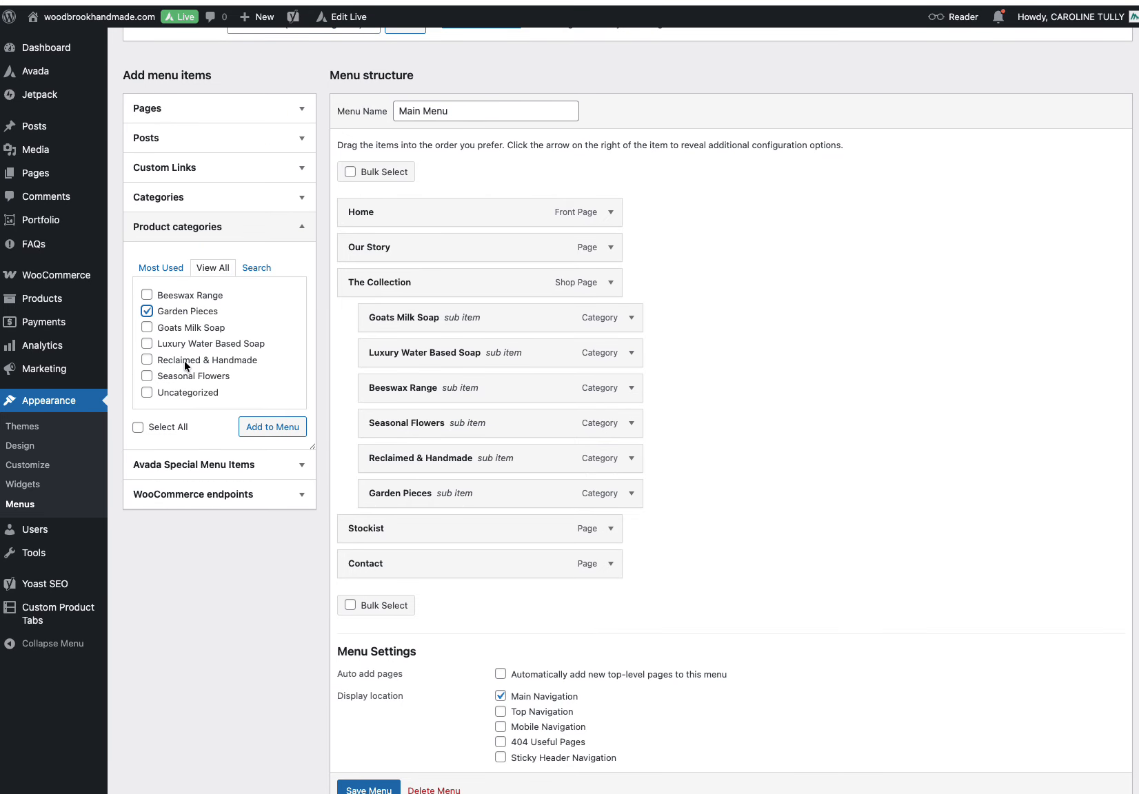
pyautogui.click(269, 433)
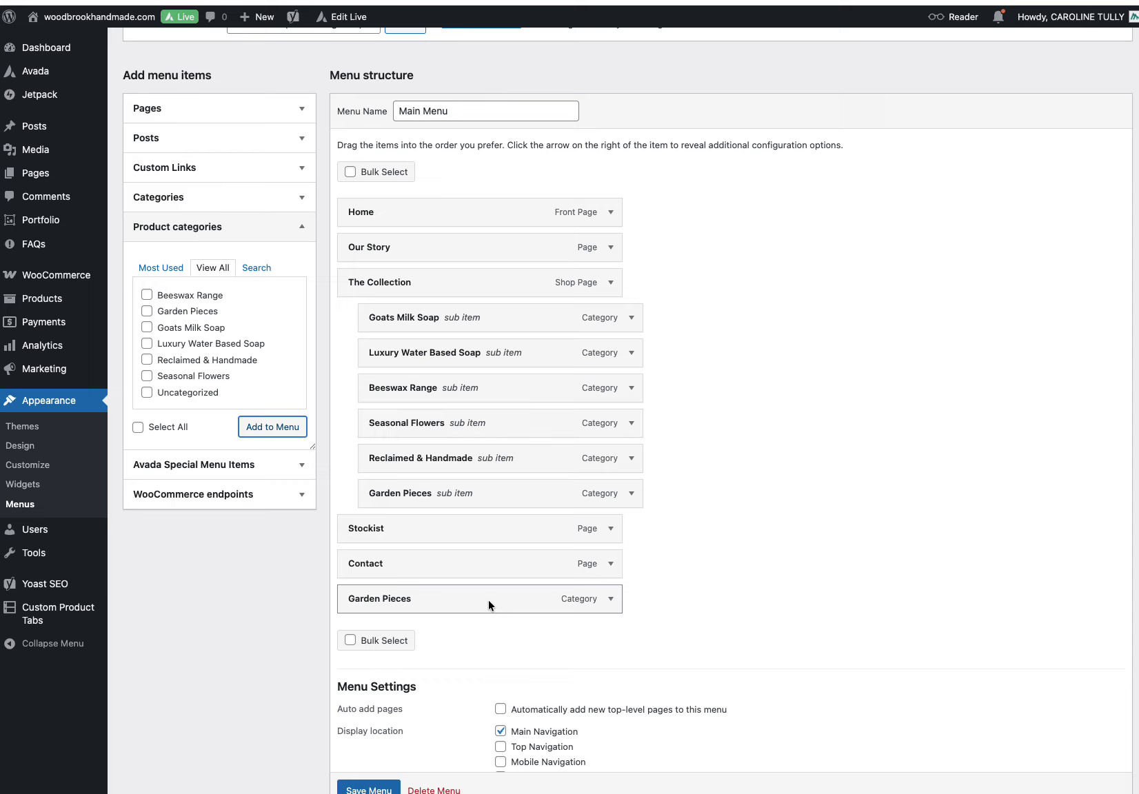
pyautogui.moveTo(437, 604); pyautogui.dragTo(473, 524)
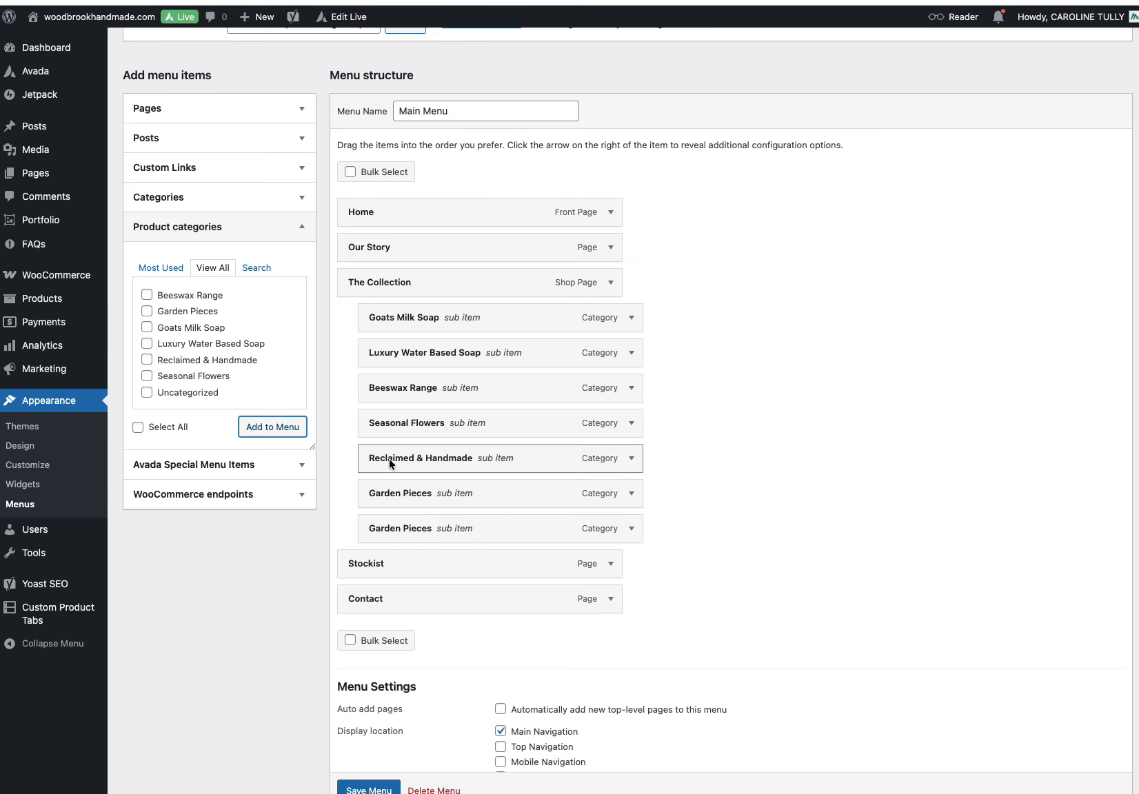
pyautogui.click(488, 2)
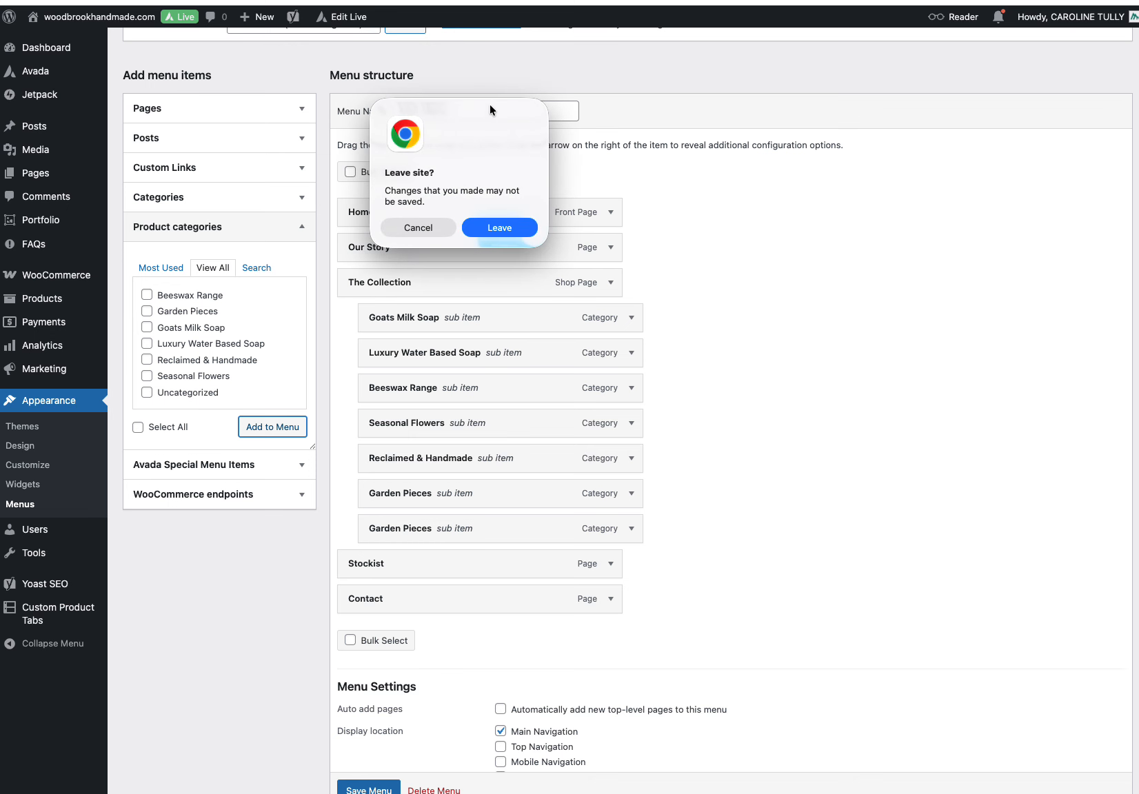
pyautogui.click(493, 227)
# Step: Check The Collection page's category tiles and open Garden Pieces from The Collection menu on the live site
pyautogui.moveTo(550, 100)
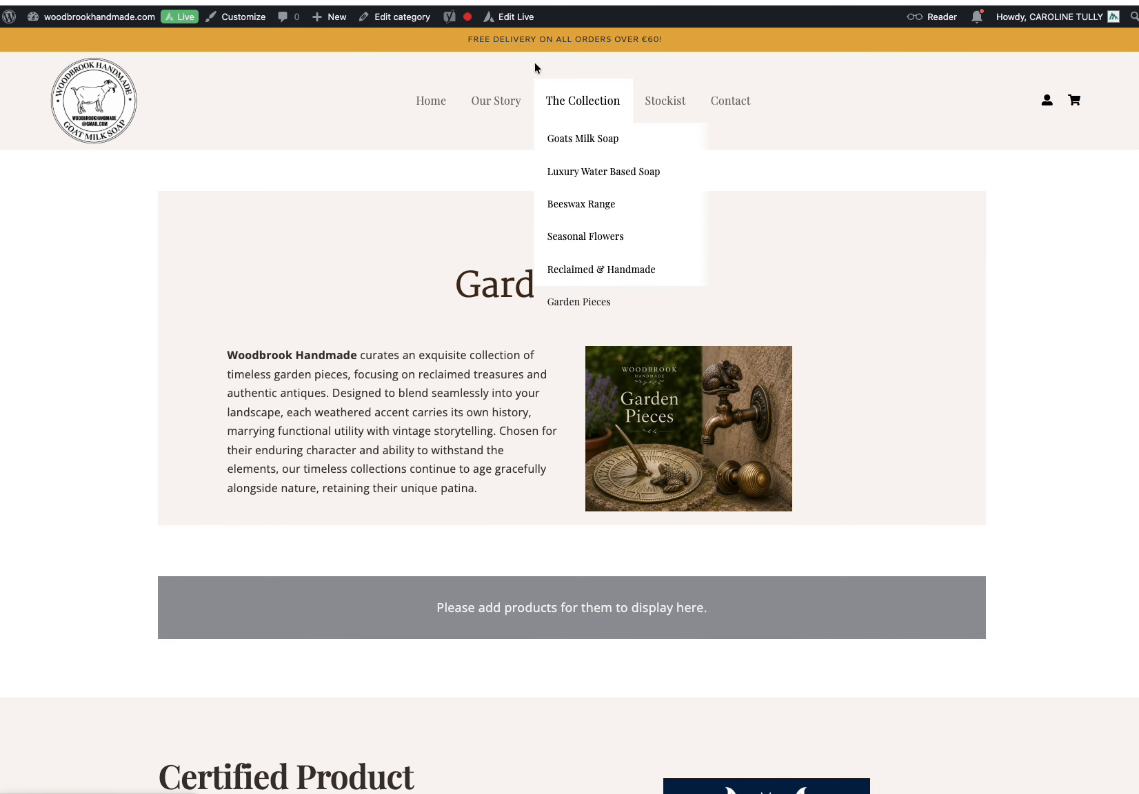
pyautogui.click(582, 101)
pyautogui.scroll(-6, 779, 241)
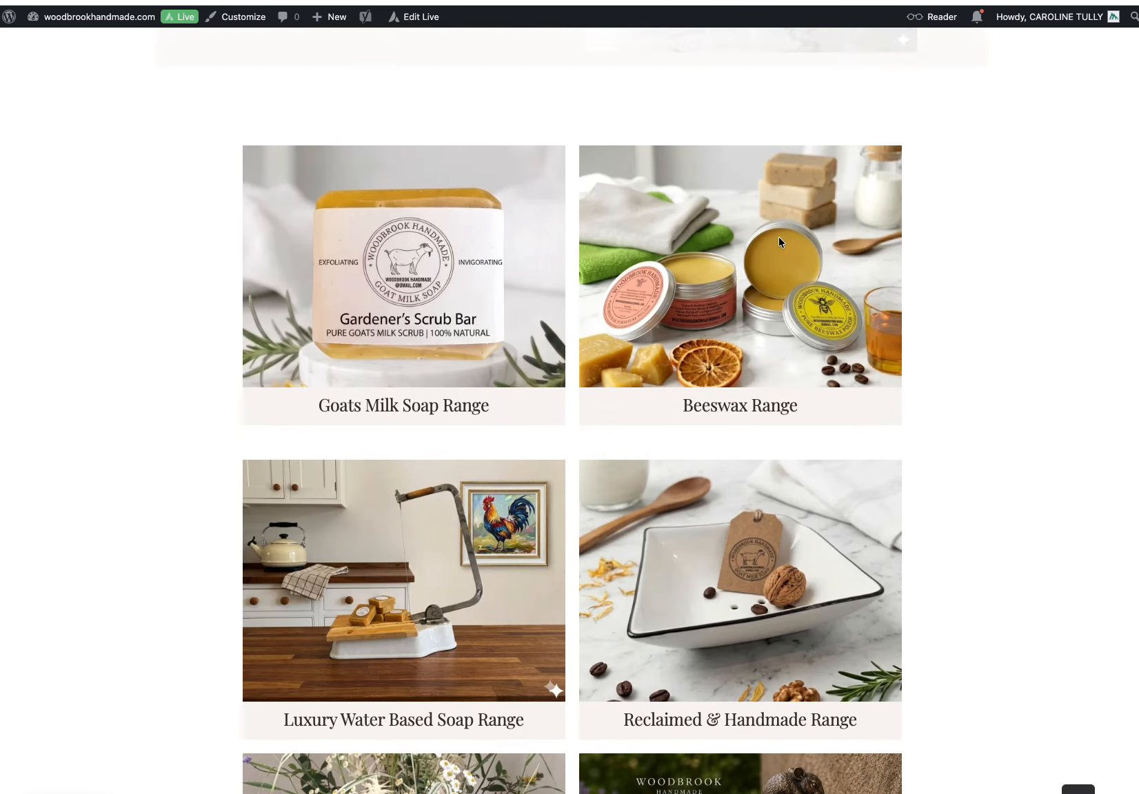
pyautogui.scroll(-5, 779, 237)
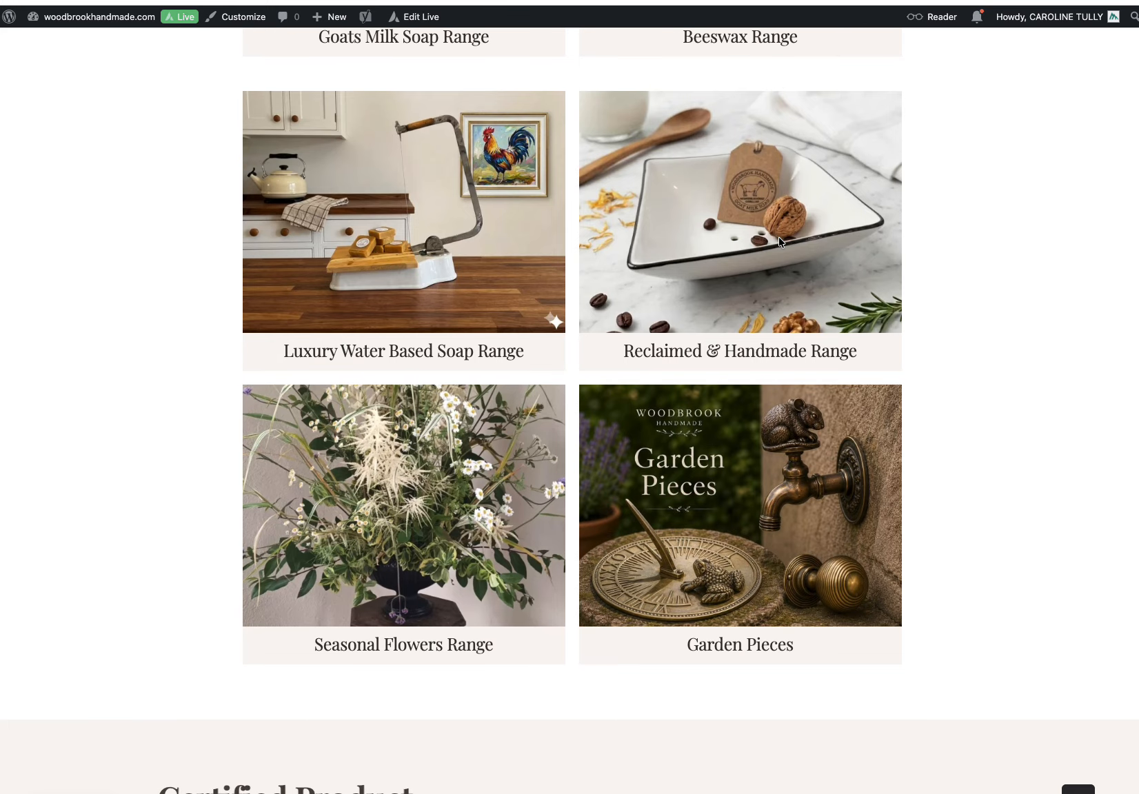
pyautogui.scroll(12, 780, 240)
pyautogui.moveTo(584, 110)
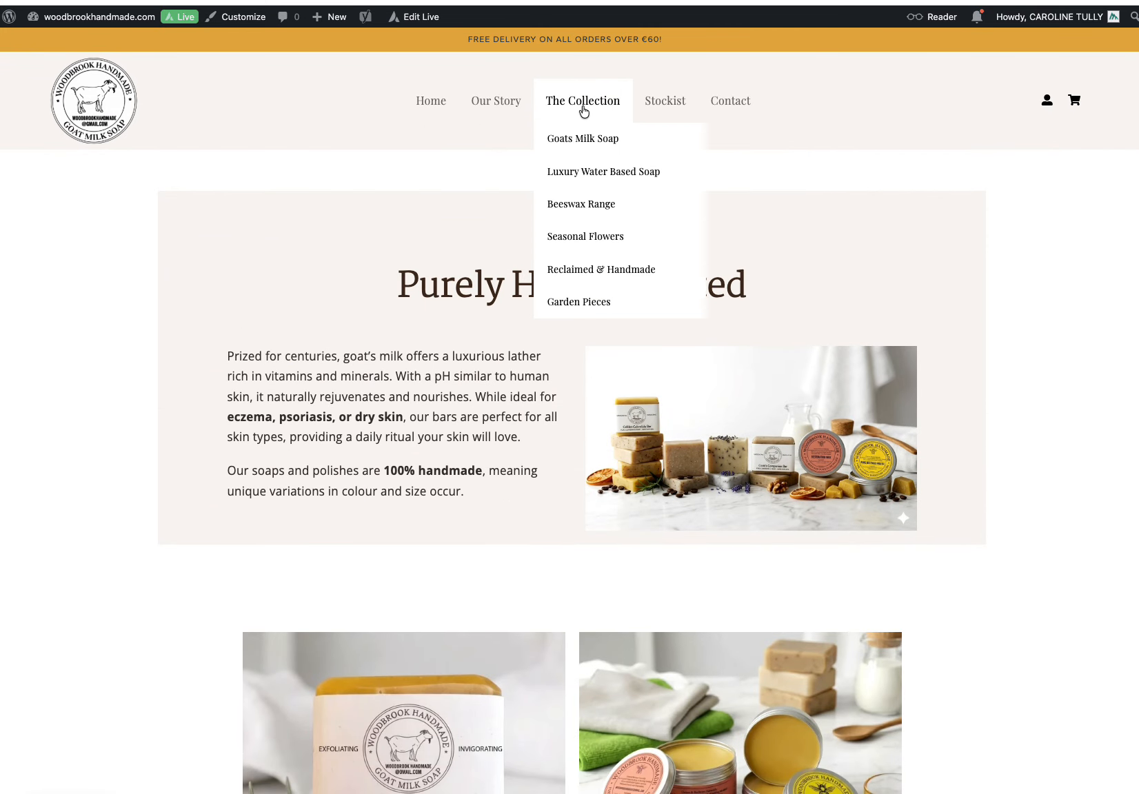
pyautogui.click(594, 314)
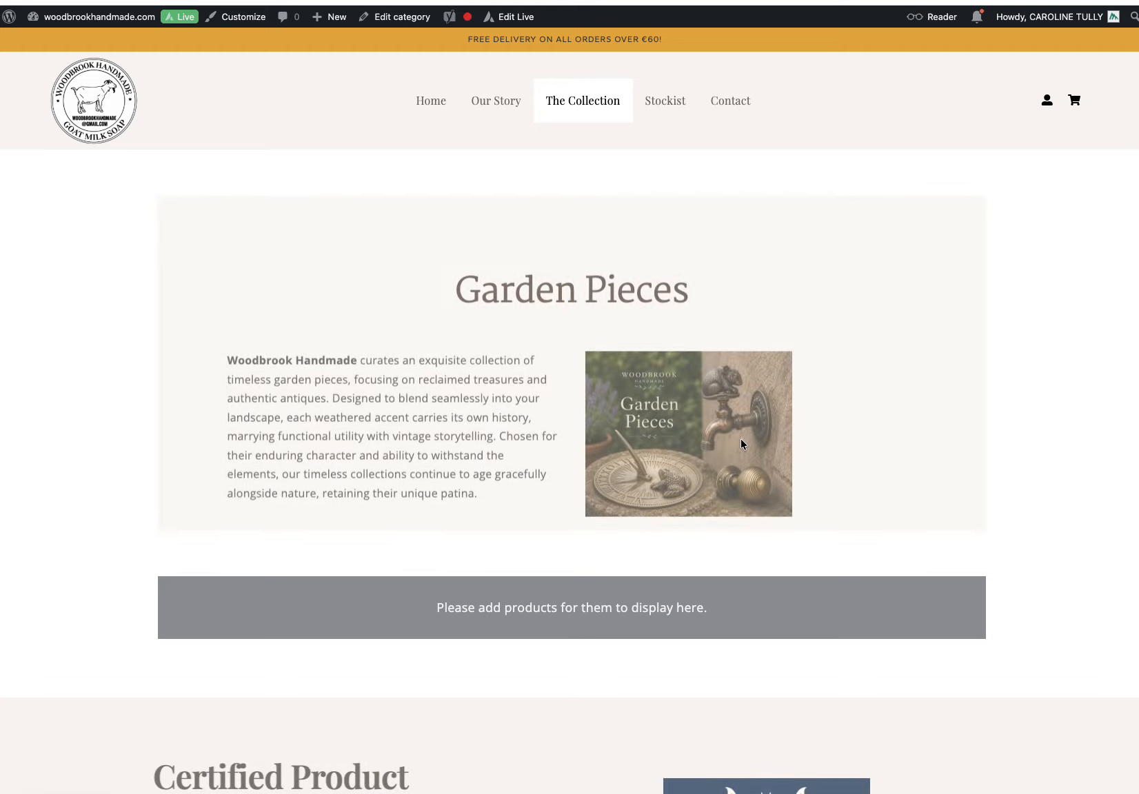